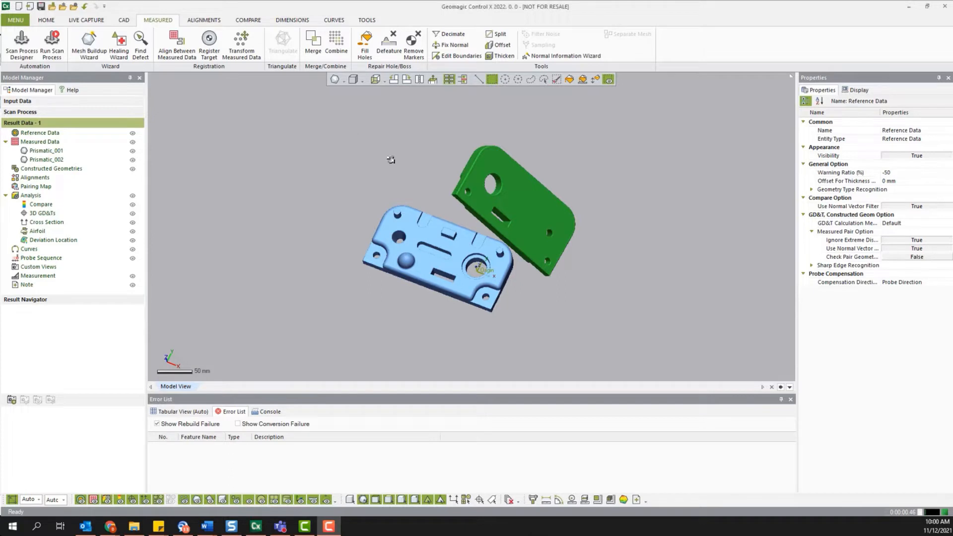
Step: Try moving the blue Prismatic_001 mesh 116 mm along X with Transform Measured Data, discarding the change
right_click_drag(392, 159, 488, 192)
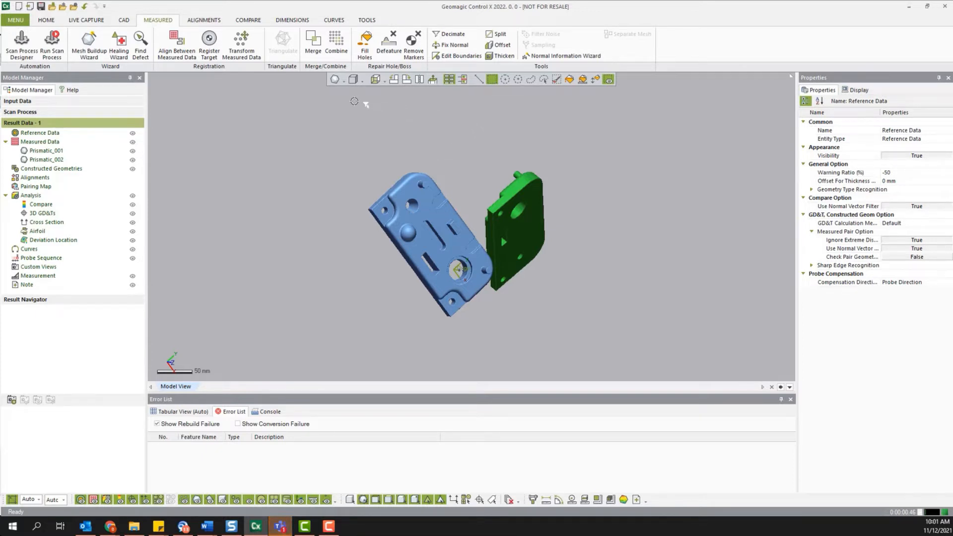
right_click_drag(551, 173, 495, 128)
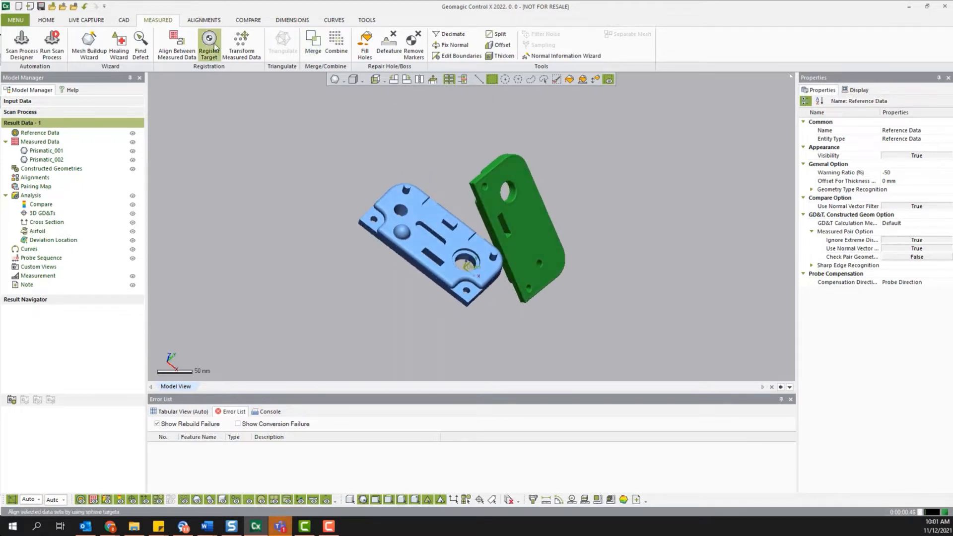
left_click(254, 42)
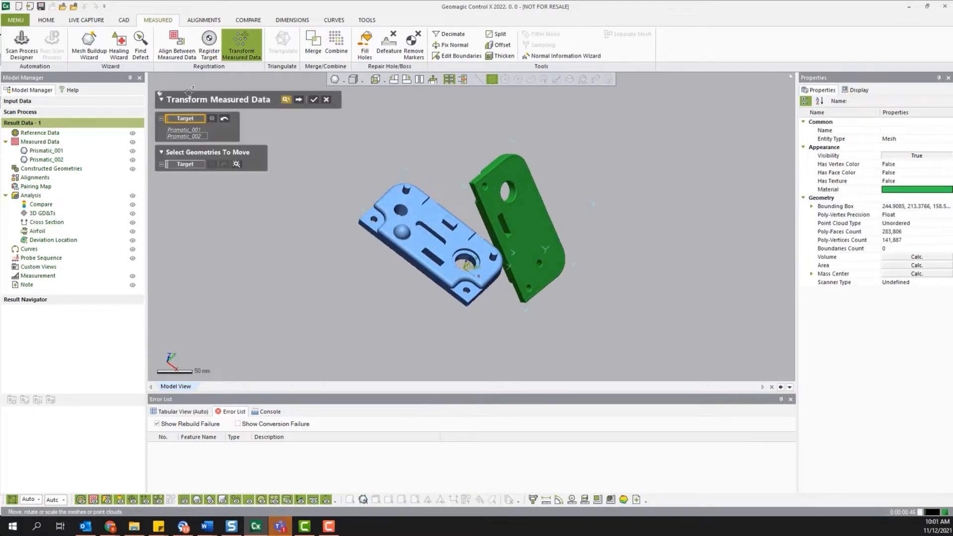
left_click(413, 221)
right_click_drag(525, 189, 519, 167)
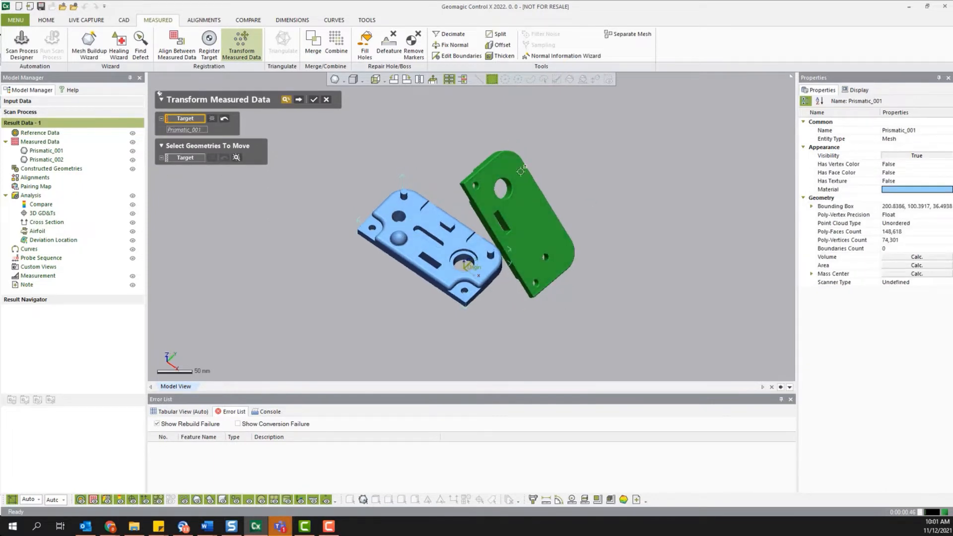
left_click(299, 100)
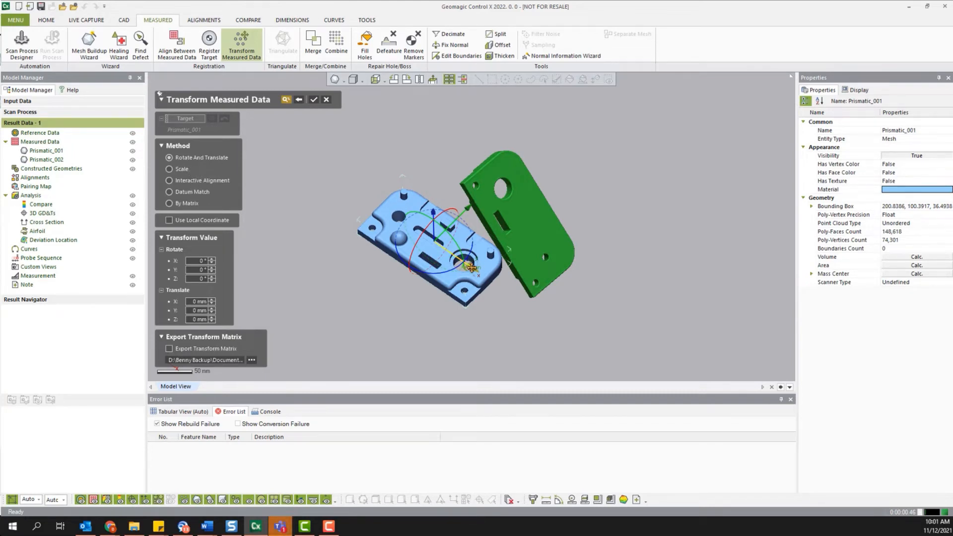
left_click_drag(471, 266, 538, 311)
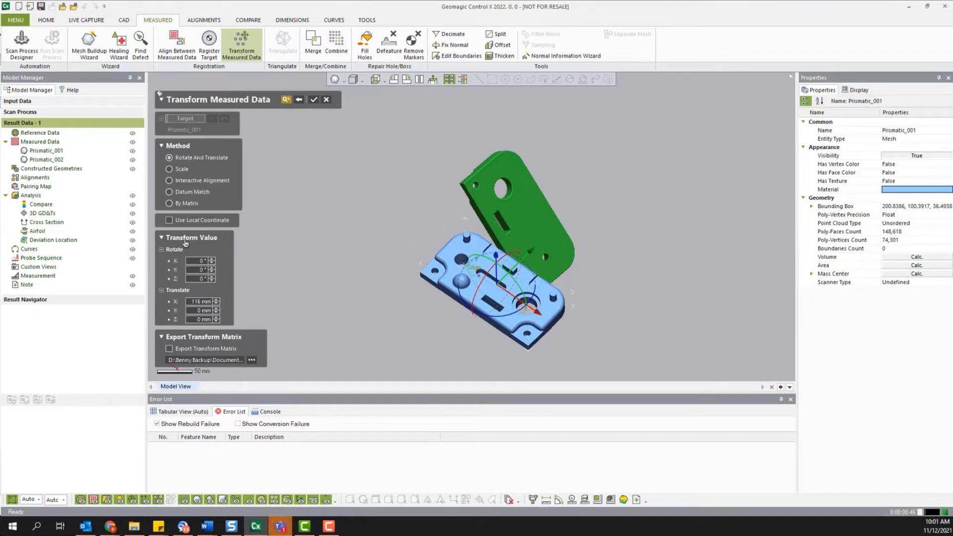
right_click_drag(521, 229, 476, 250)
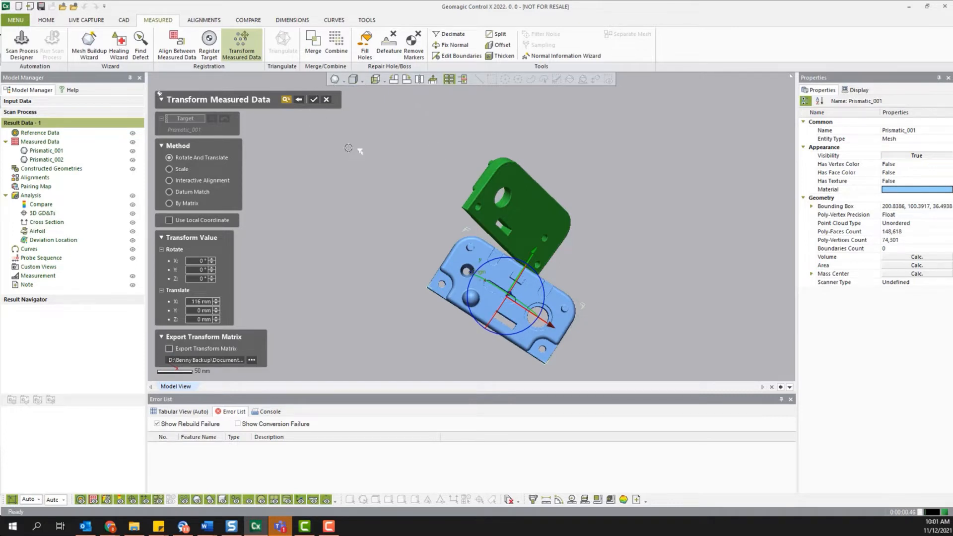
left_click(326, 102)
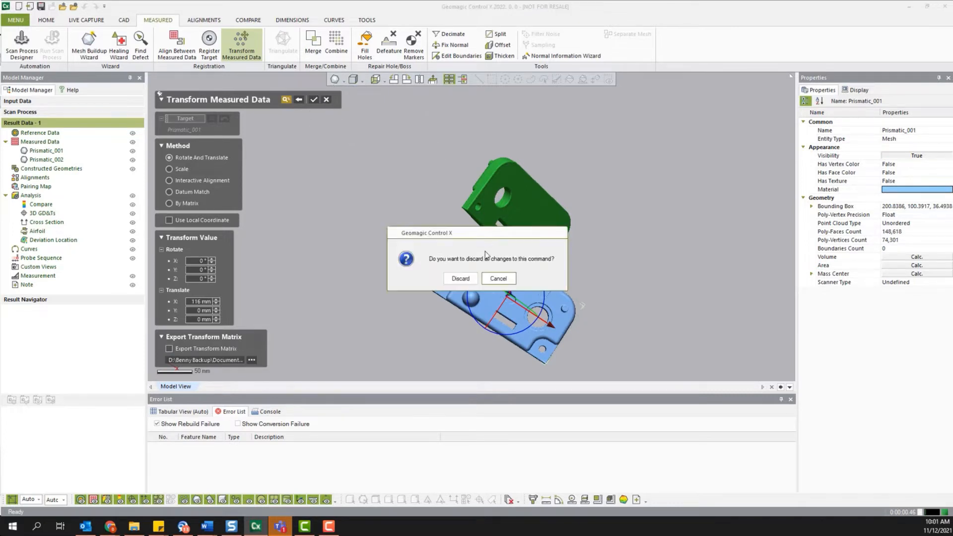
left_click(458, 277)
Step: Move the Prismatic_001 mesh to the reference data and auto-segment it with the Mesh From Scanning option
right_click_drag(510, 200, 515, 96)
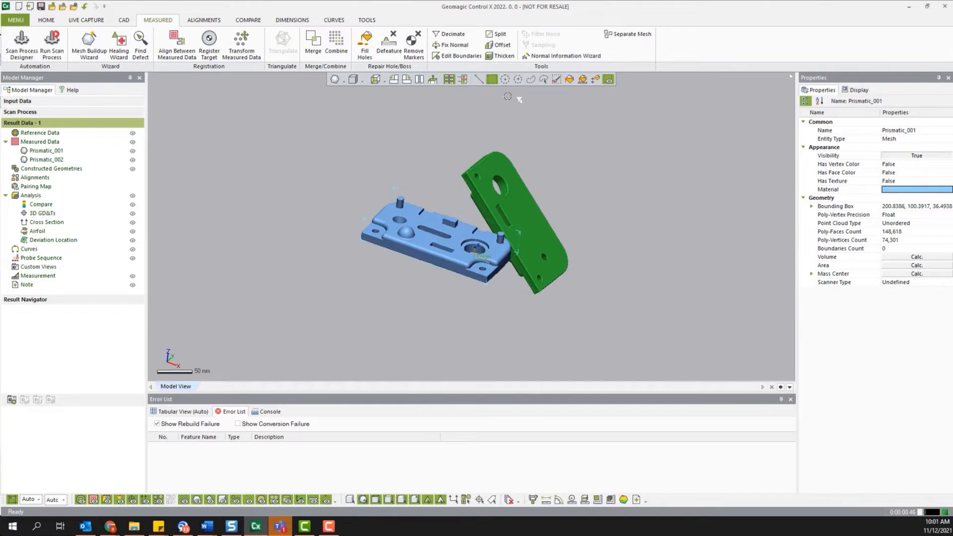
left_click(42, 153)
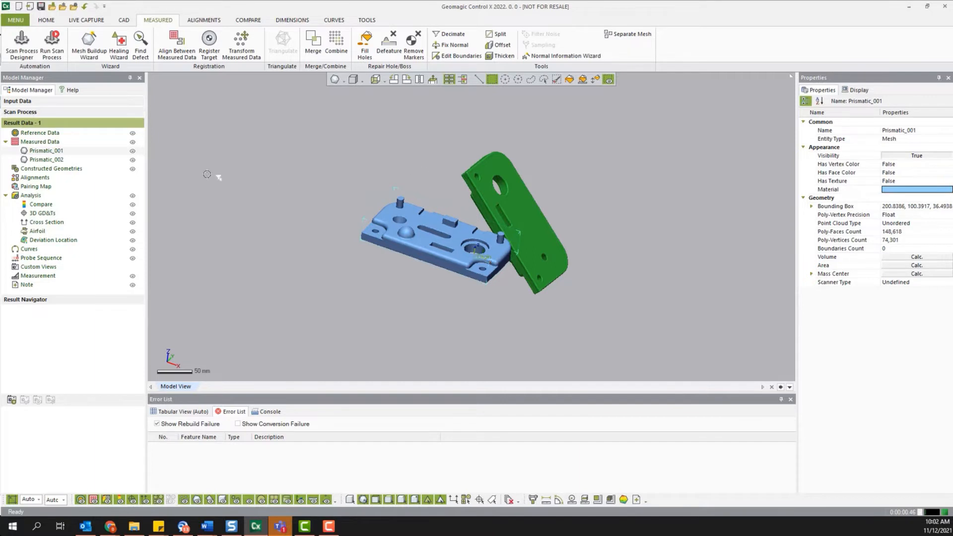
right_click(48, 152)
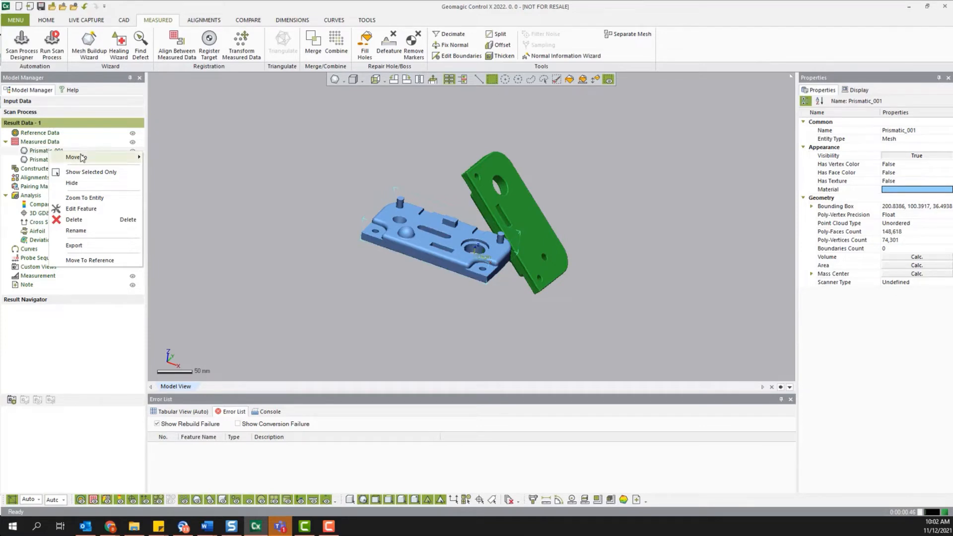
left_click(88, 262)
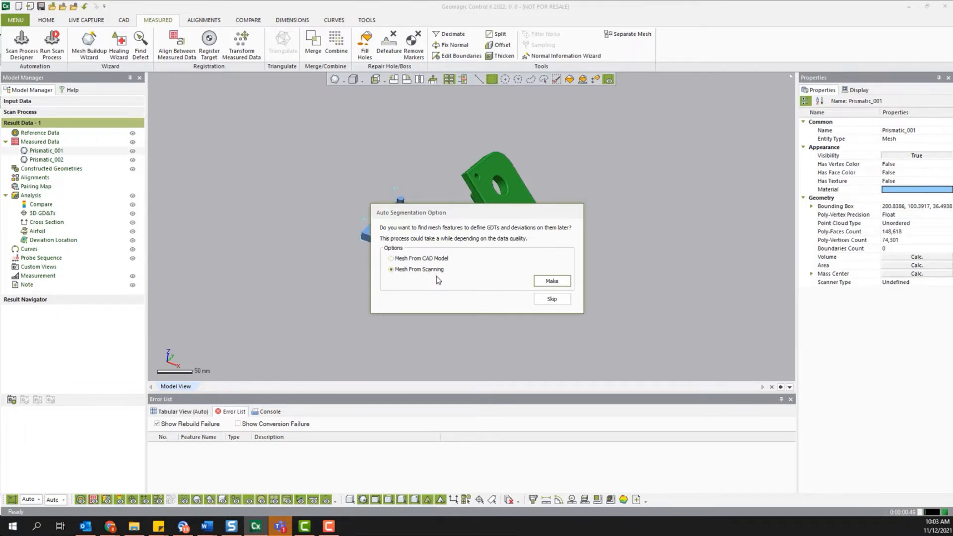
left_click(559, 282)
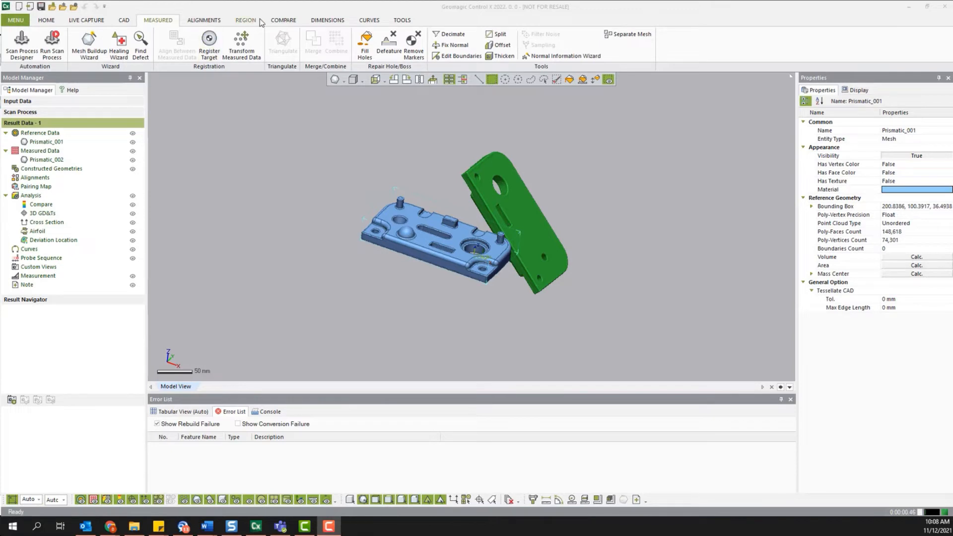
Step: Display the reference mesh's regions and examine the geometry types recognised across its top face, sphere, slots and notches
left_click(251, 22)
scroll(332, 197, "up", 5)
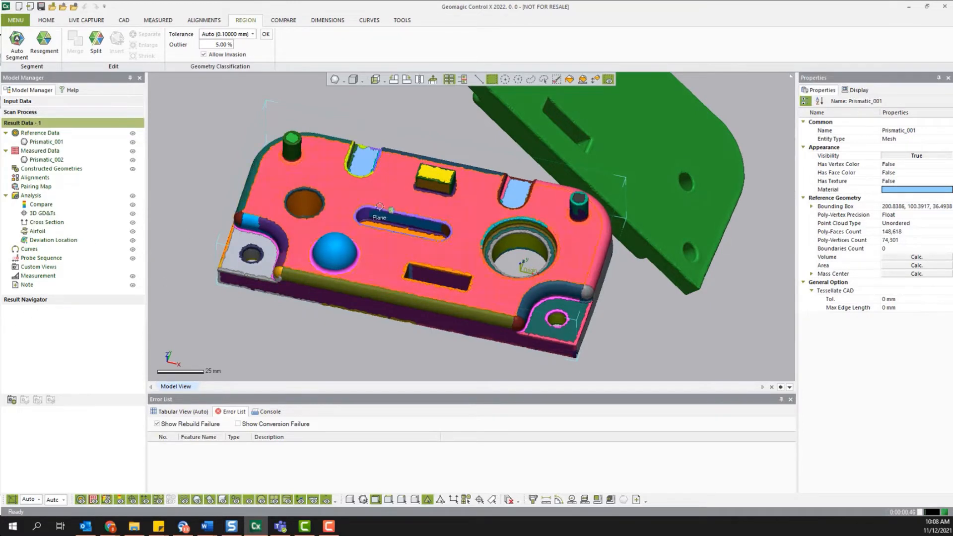
right_click_drag(449, 254, 449, 213)
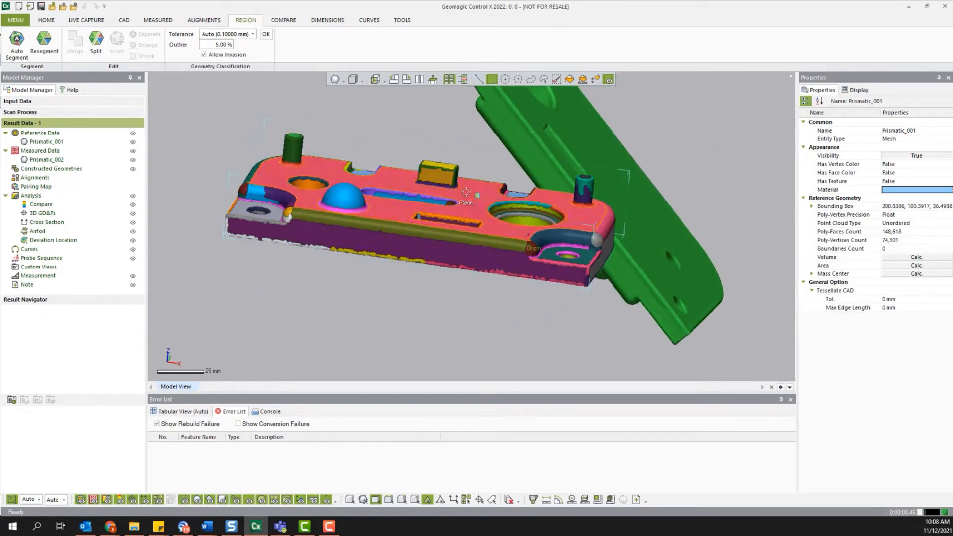
right_click_drag(358, 208, 351, 266)
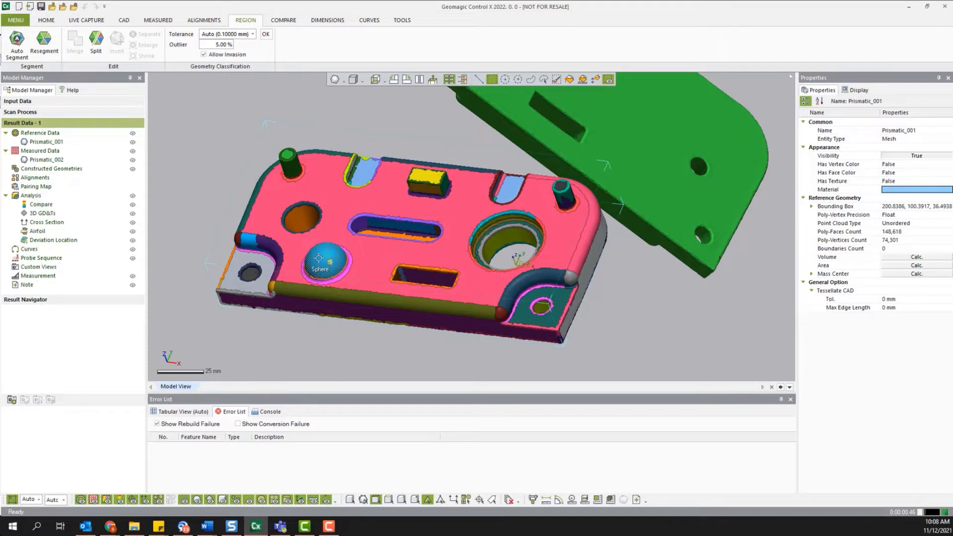
right_click_drag(318, 258, 369, 240)
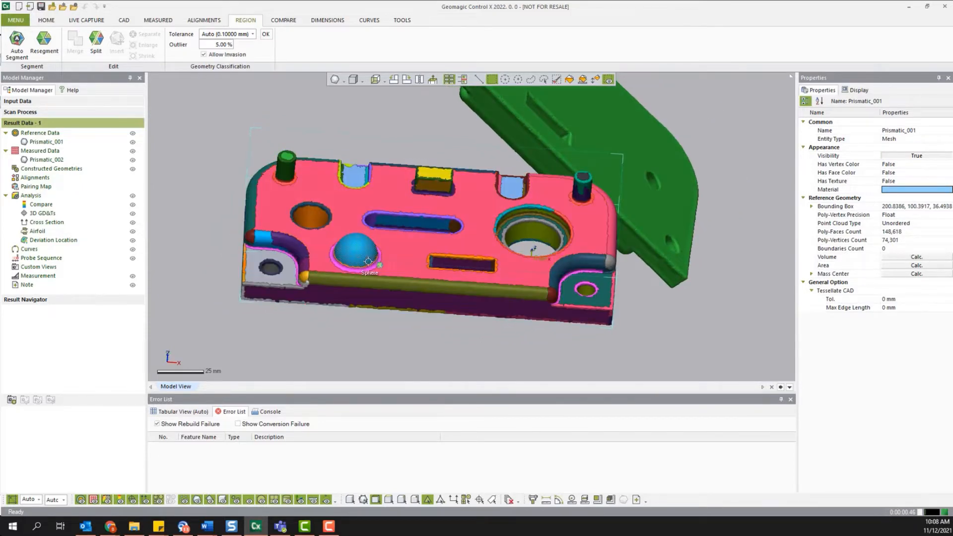
mouse_move(397, 239)
right_mouse_down()
mouse_move(463, 188)
mouse_move(410, 233)
right_mouse_up()
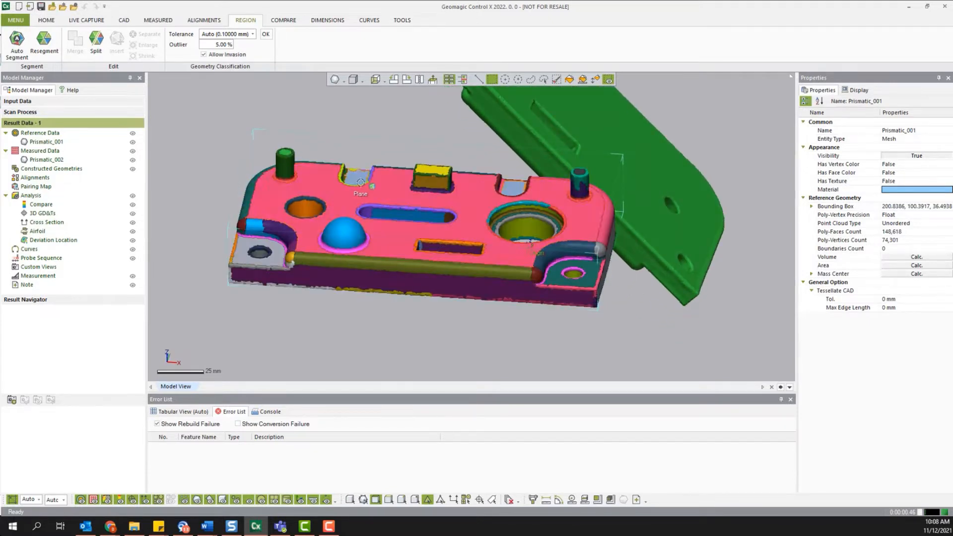
right_click_drag(391, 248, 458, 252)
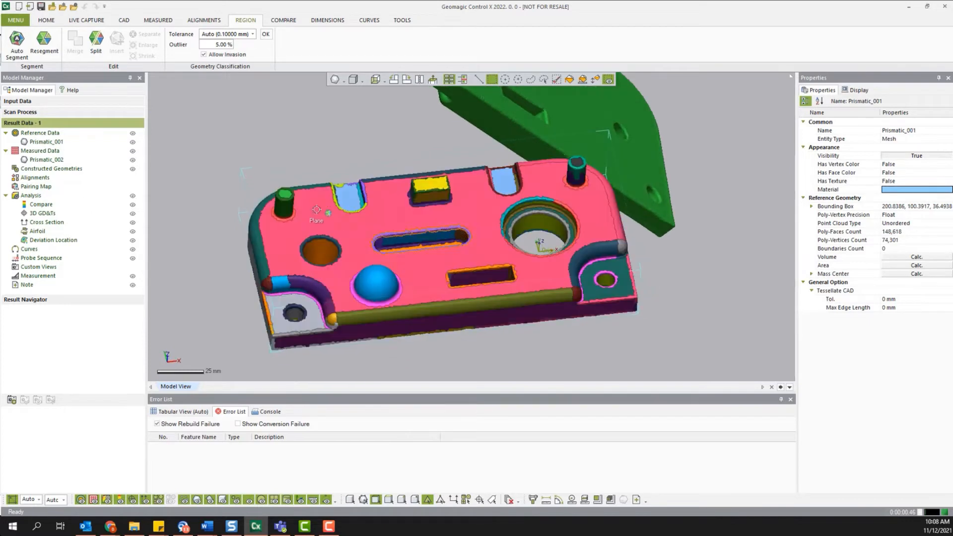
Step: Inspect the properties of the cylindrical pin region near the small round hole, and check the corner fillet's region type
scroll(318, 235, "up", 5)
right_click_drag(318, 235, 316, 197)
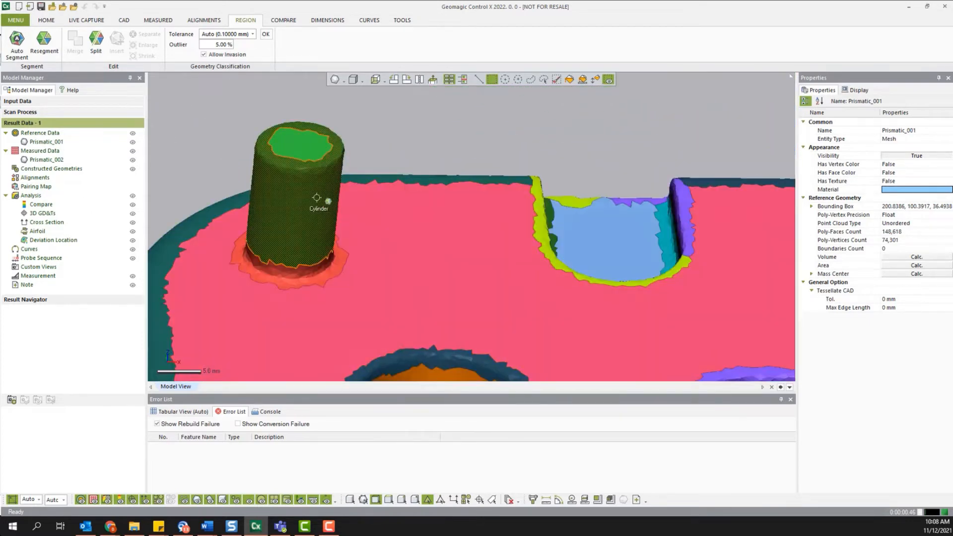
left_click(316, 197)
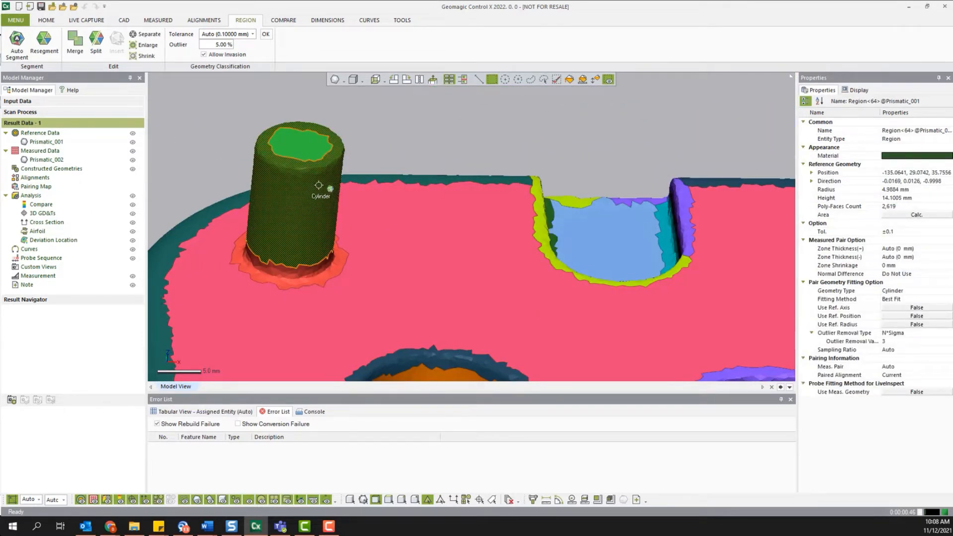
scroll(473, 226, "down", 5)
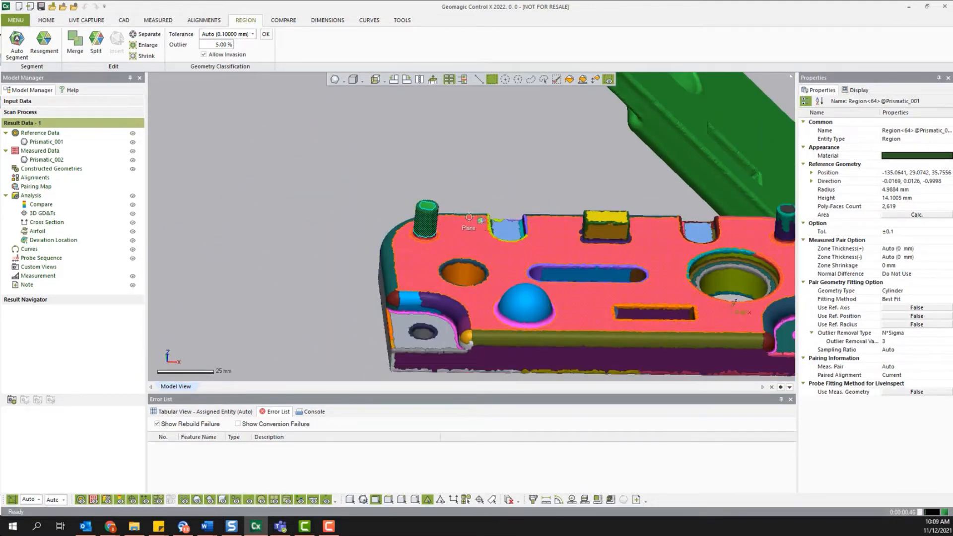
scroll(403, 345, "up", 5)
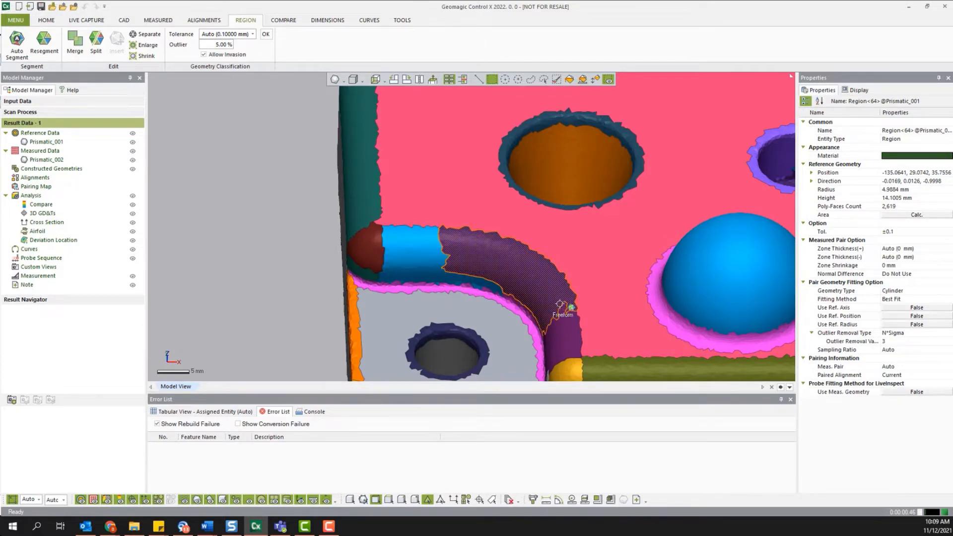
scroll(372, 267, "down", 5)
mouse_move(372, 267)
right_mouse_down("ctrl")
mouse_move(457, 260)
mouse_move(466, 278)
right_mouse_up("ctrl")
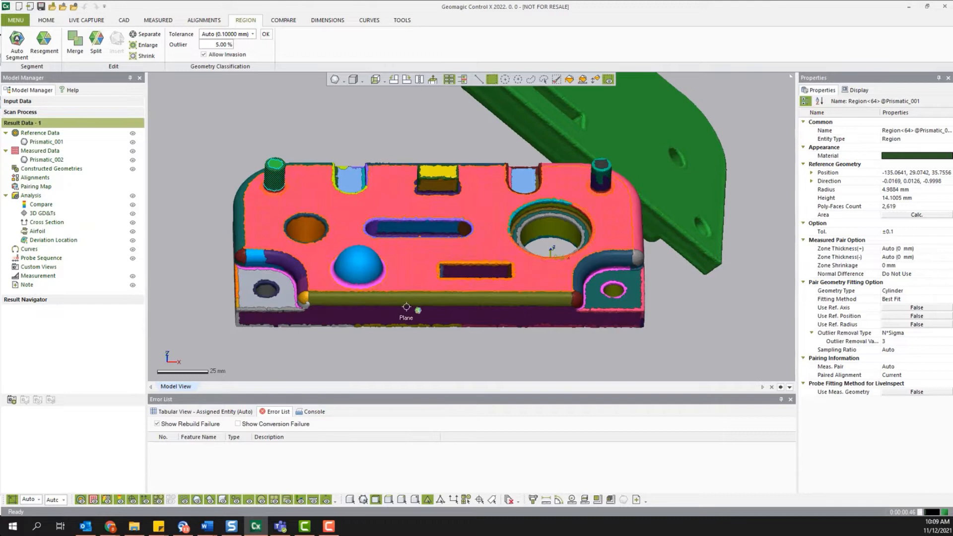
left_click(408, 333)
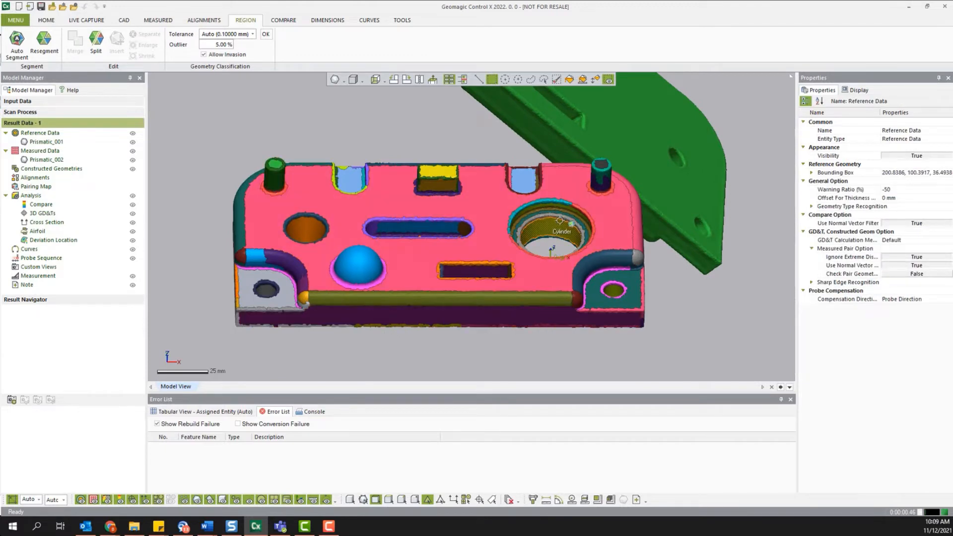
Step: Set the geometry type of the large bore's inner wall region to Cone
left_click(560, 232)
right_click_drag(536, 226, 539, 255)
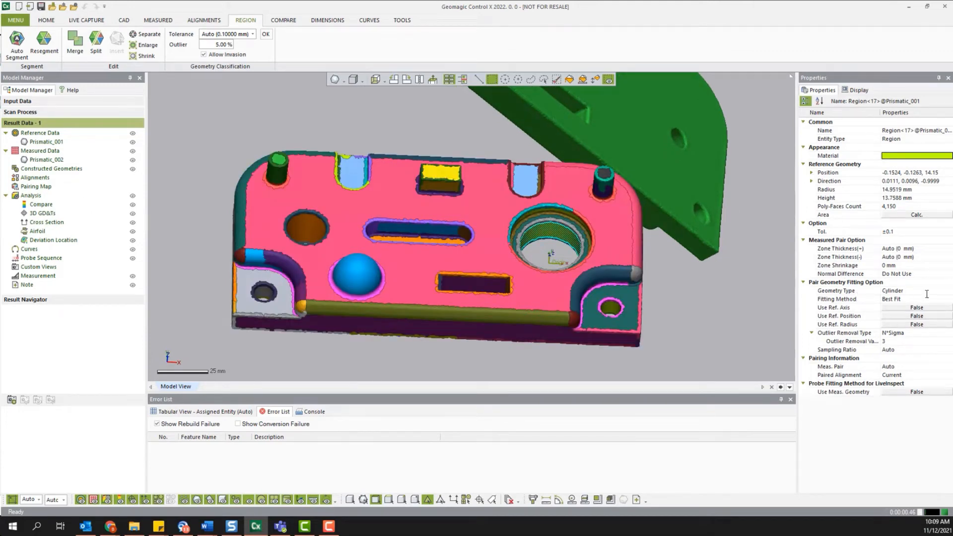
left_click(926, 291)
left_click(949, 292)
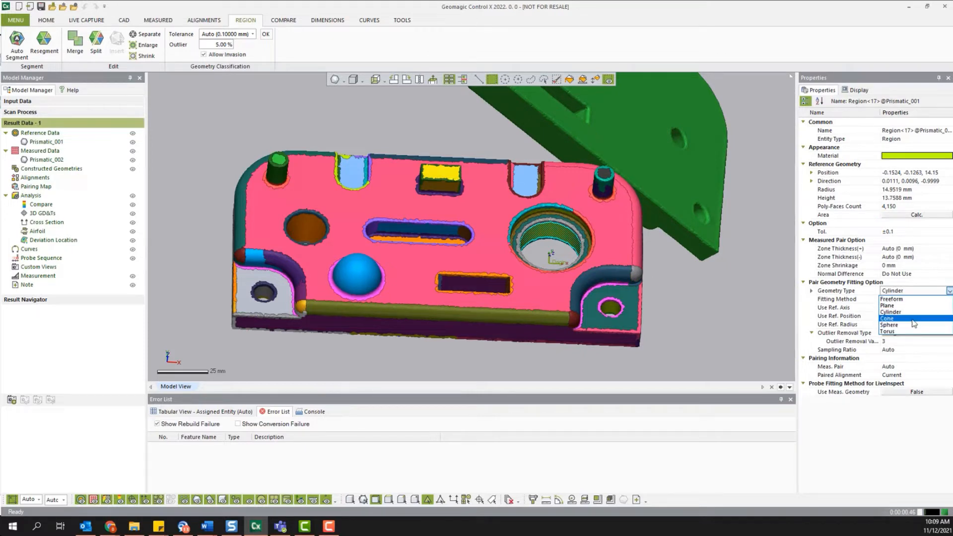
left_click(893, 318)
left_click(718, 262)
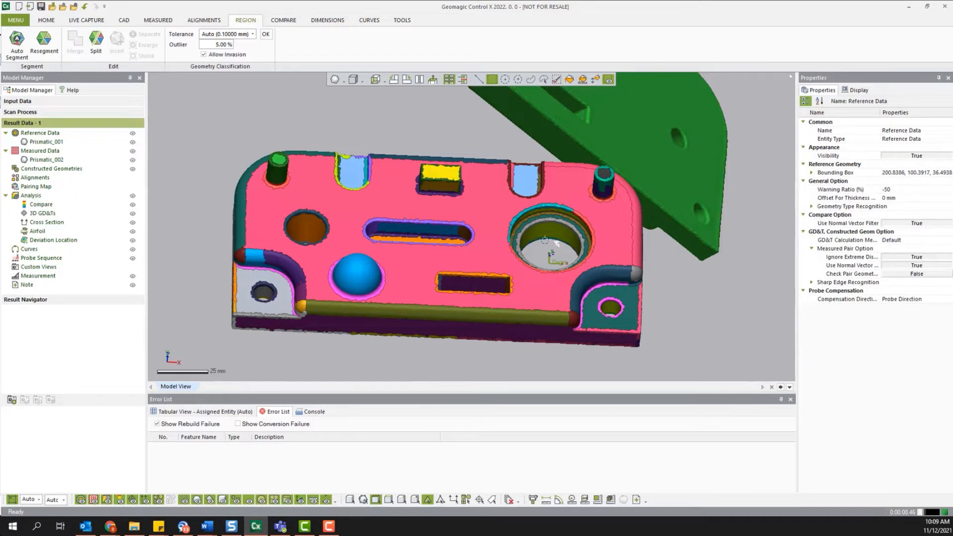
Step: Split a small irregular area out of the top planar region, between the pin and the notch, using brush selection
right_click_drag(734, 277, 712, 269)
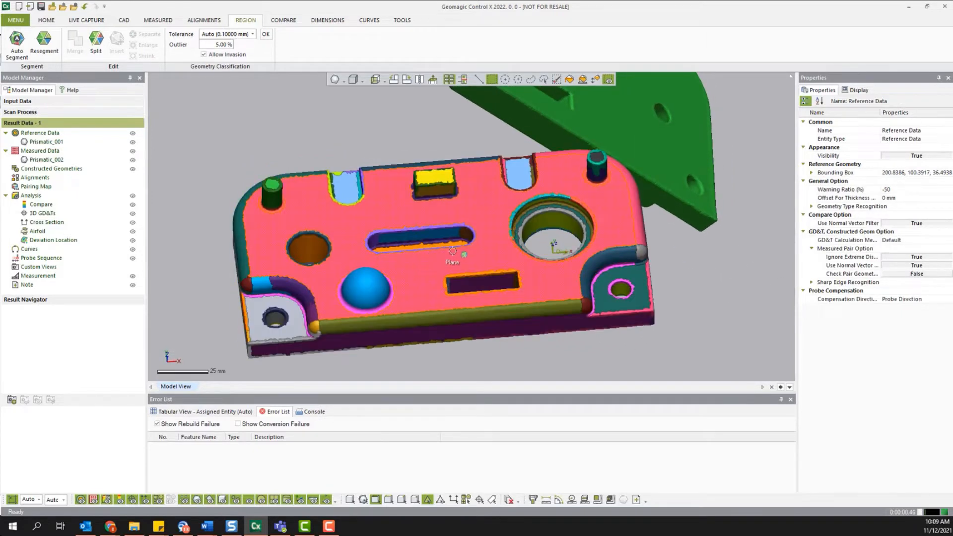
right_click_drag(397, 219, 354, 198)
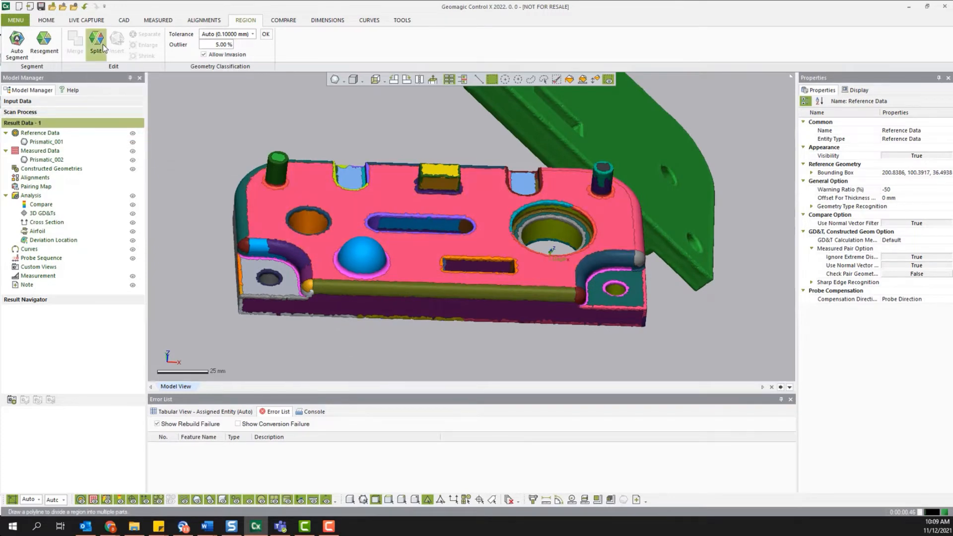
scroll(239, 114, "up", 5)
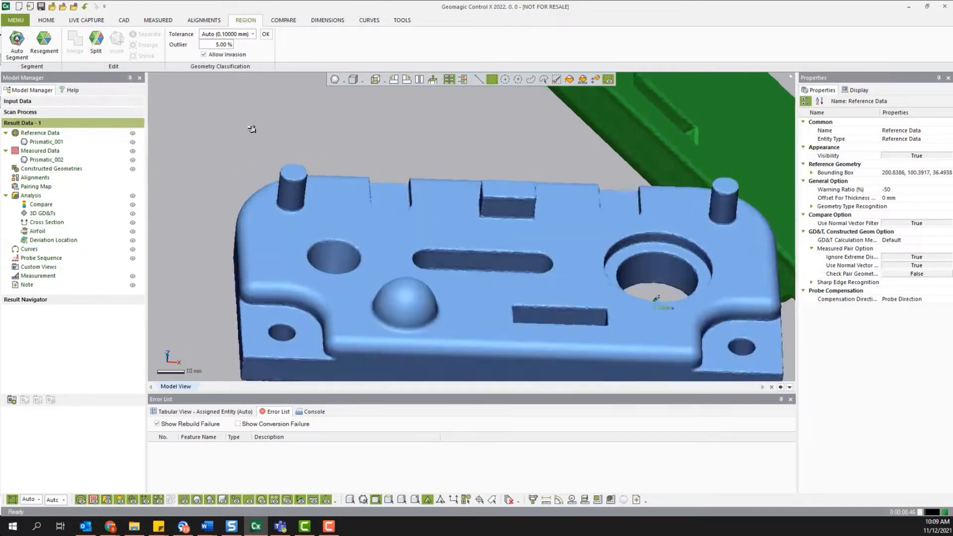
left_click(95, 40)
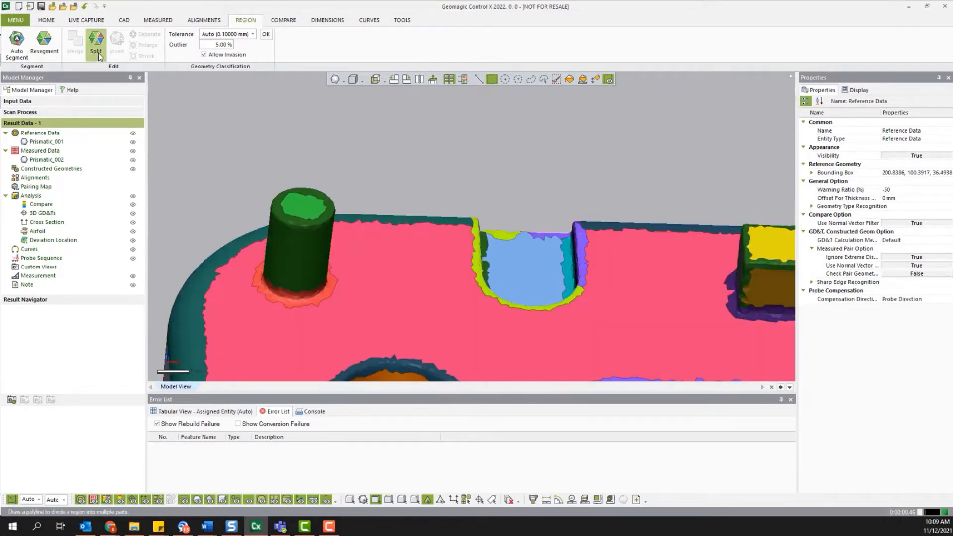
left_click(457, 272)
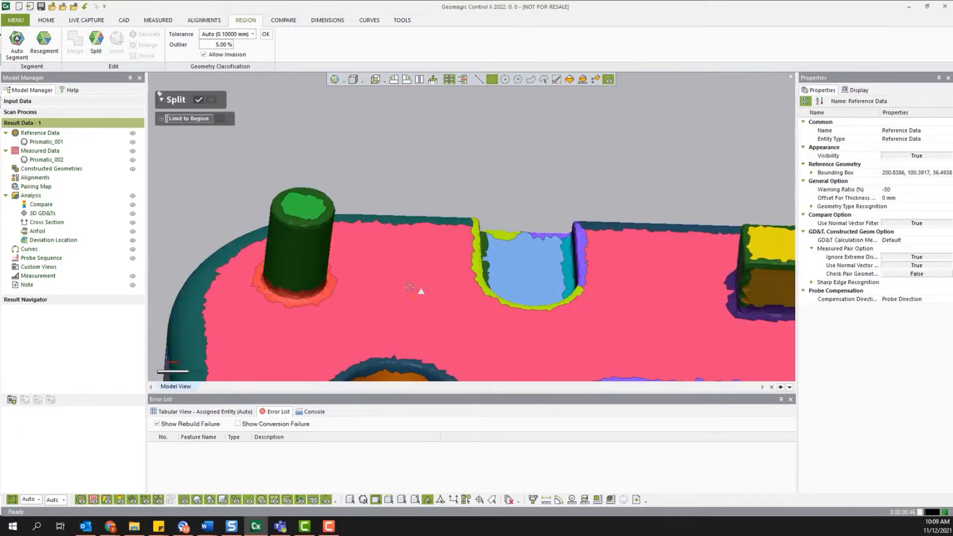
left_click(556, 80)
mouse_move(392, 290)
left_mouse_down()
mouse_move(424, 325)
mouse_move(431, 294)
mouse_move(394, 296)
left_mouse_up()
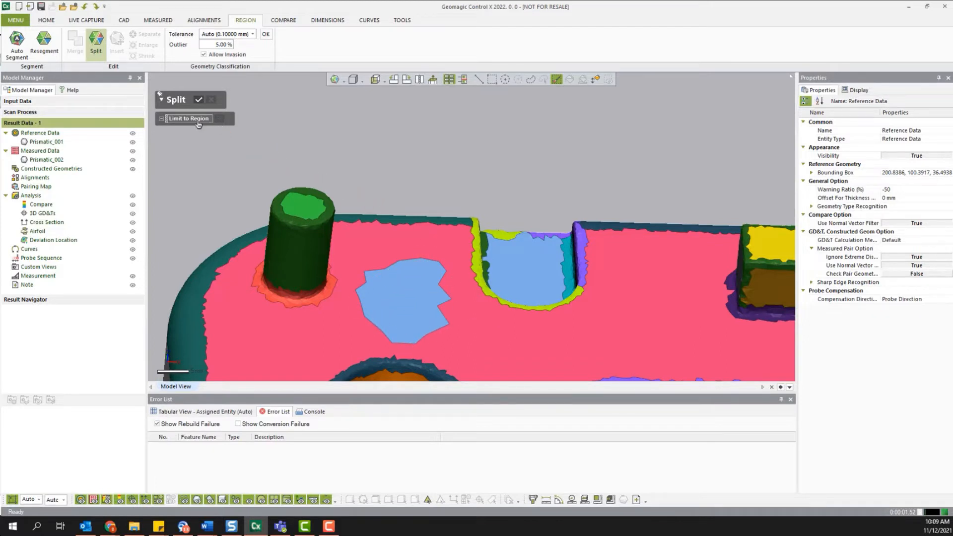
Step: Start a region split with line selection and trace the boundary along one side of the tall pin's top edge
left_click(478, 79)
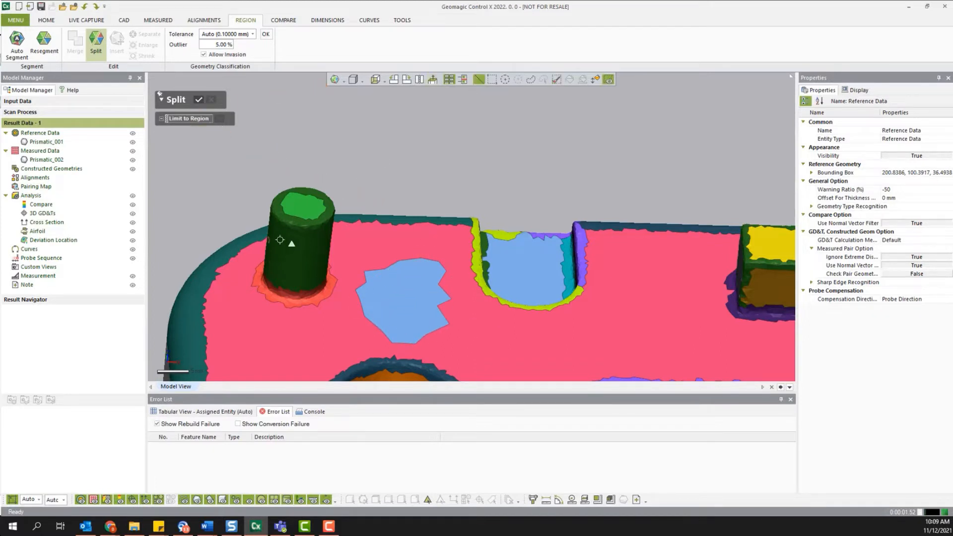
scroll(342, 216, "up", 4)
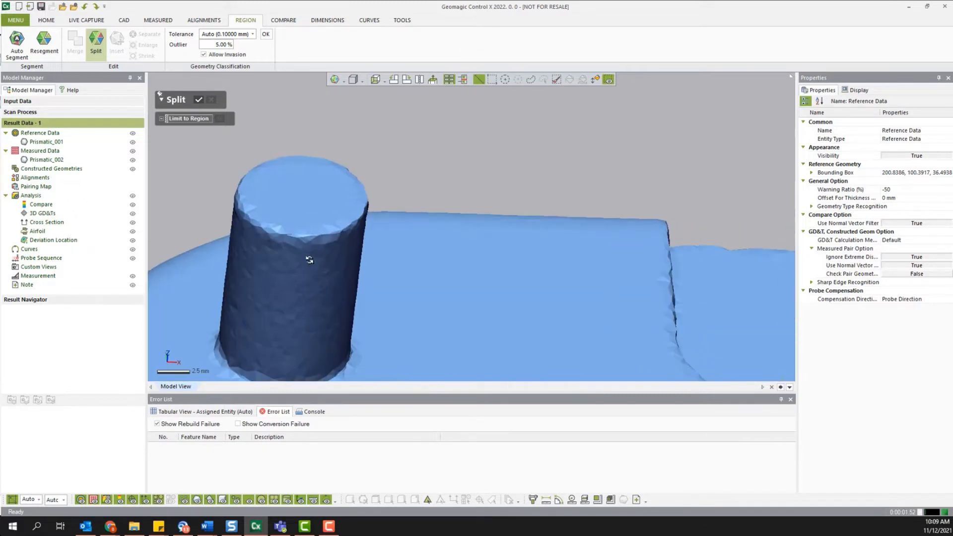
left_click_drag(298, 238, 360, 228)
right_click_drag(375, 230, 197, 257)
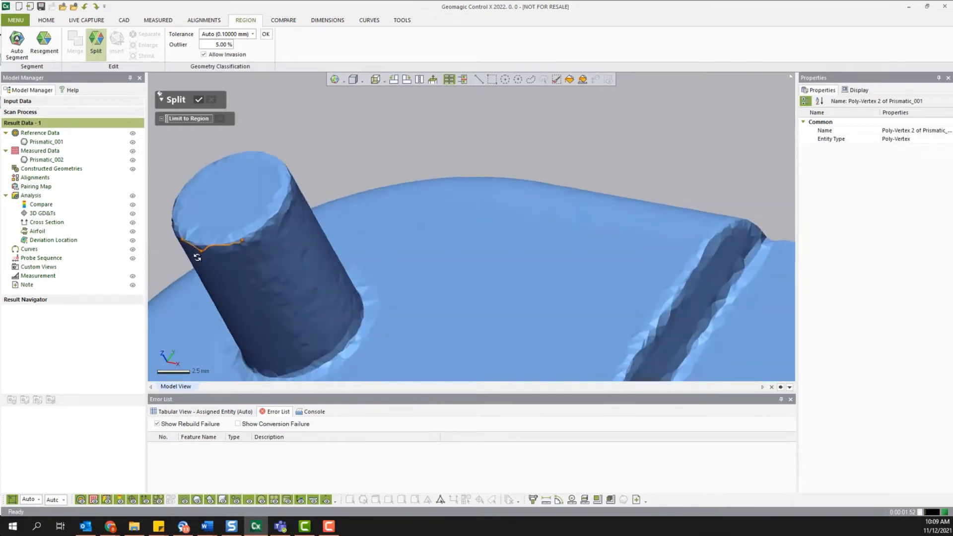
left_click(275, 211)
right_click_drag(318, 210, 295, 280)
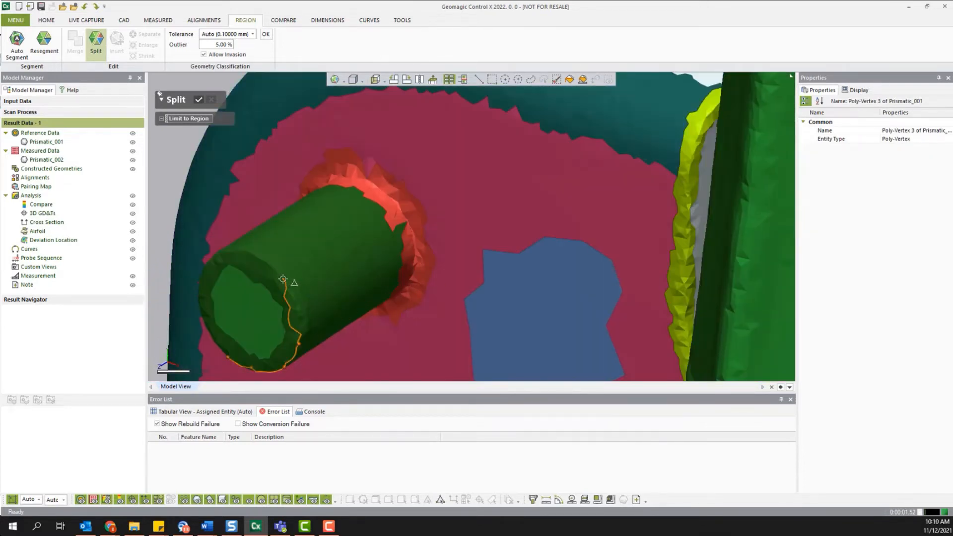
left_click(295, 297)
left_click(259, 258)
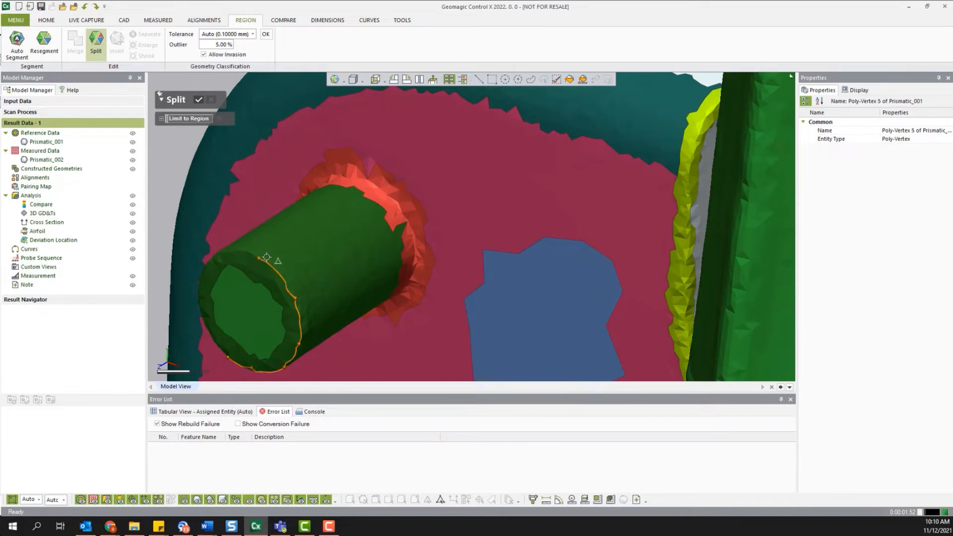
Step: Complete the boundary line around the rest of the pin's top edge and apply the split
right_click_drag(267, 258, 408, 272)
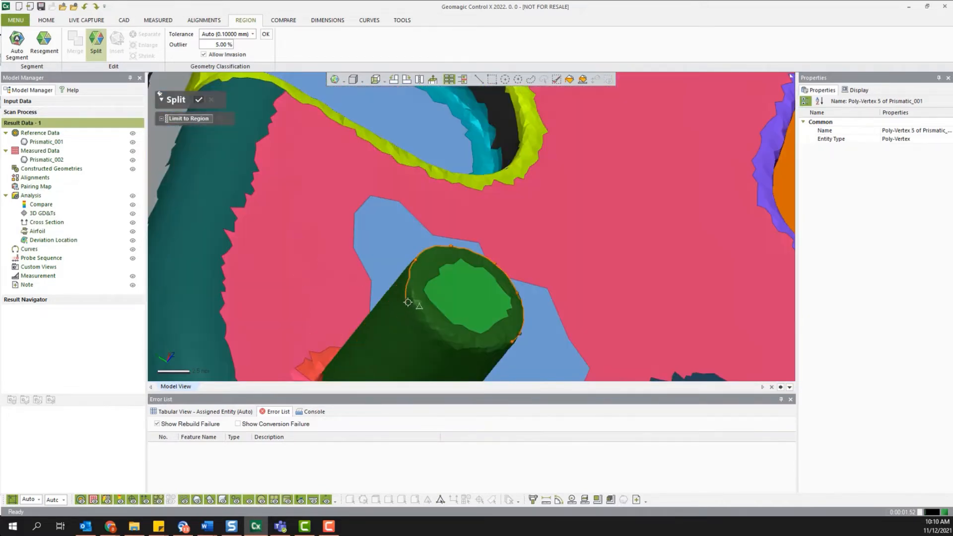
left_click(408, 302)
left_click(444, 337)
right_click_drag(449, 339, 343, 255)
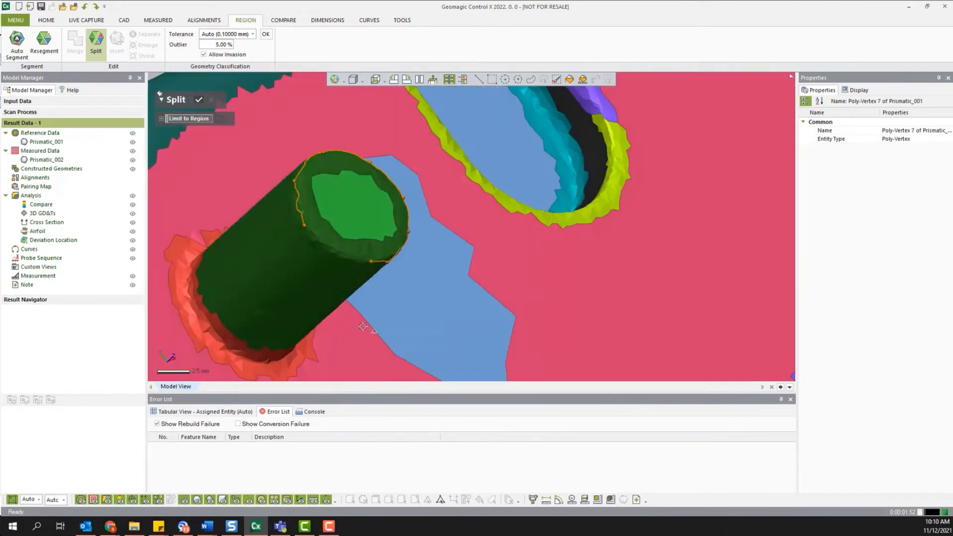
left_click(335, 252)
left_click(372, 263)
right_click_drag(283, 217, 298, 229)
left_click(199, 100)
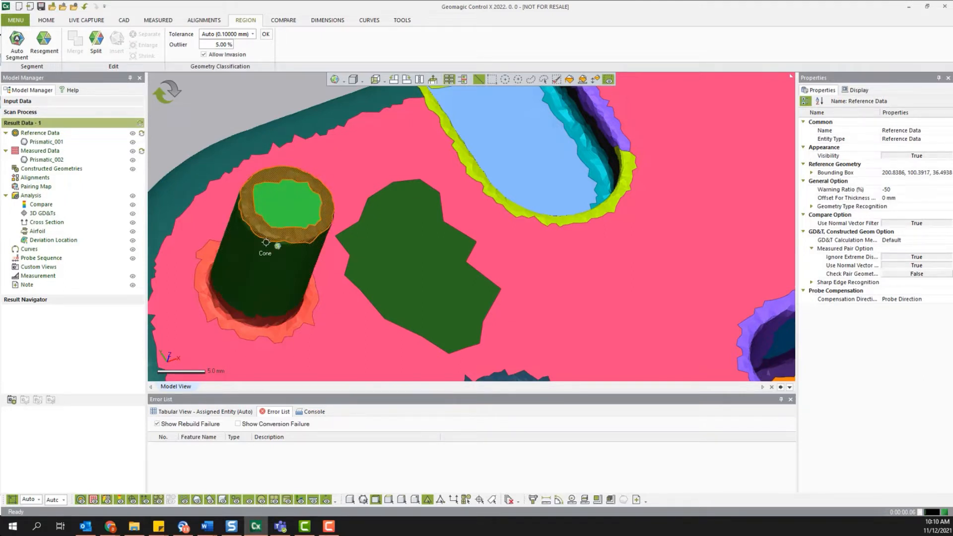
Step: Merge the split-off ring with the planar region on top of the pin
left_click(257, 201)
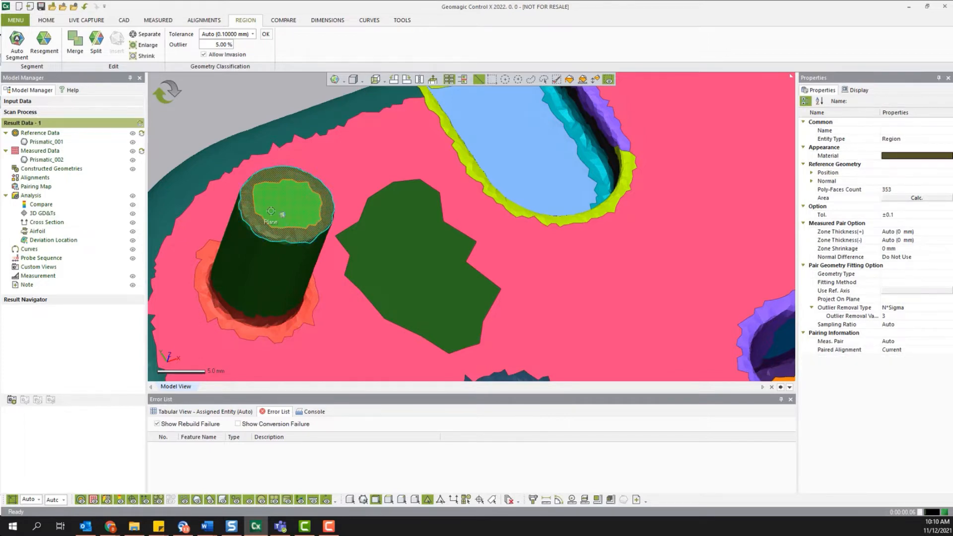
left_click(96, 42)
left_click(79, 45)
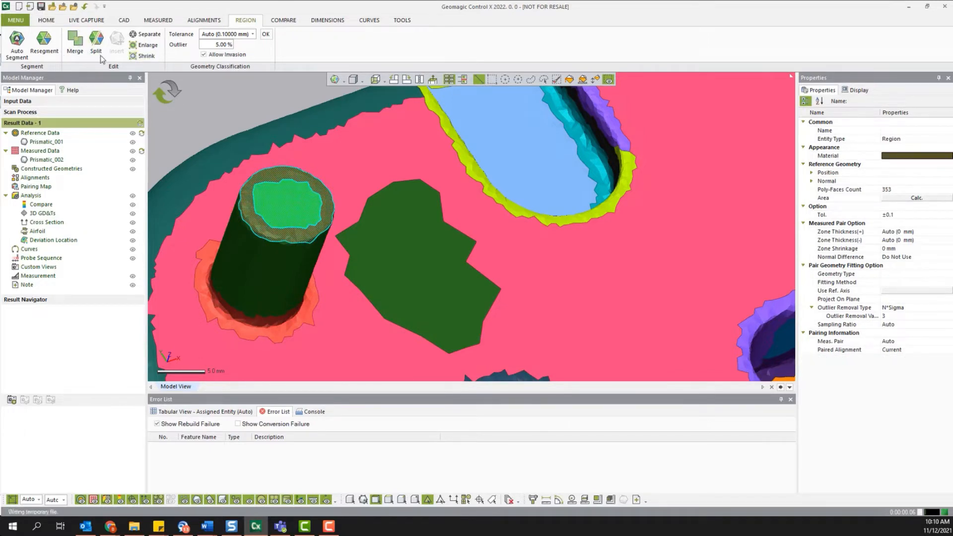
left_click(298, 223)
mouse_move(397, 230)
right_mouse_down()
mouse_move(415, 195)
mouse_move(414, 268)
right_mouse_up()
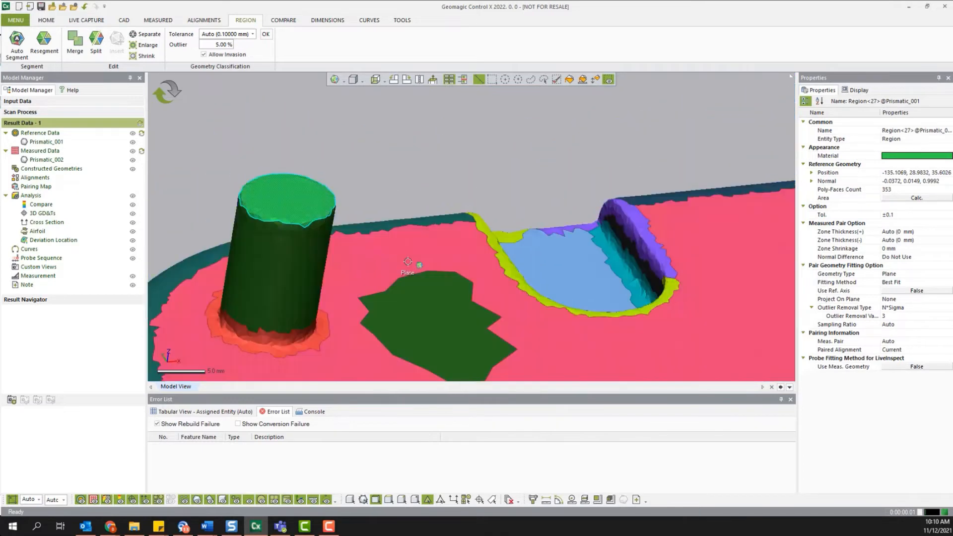
Step: Set the geometry type of the pin's side wall region to Cylinder and check the region around the pin
left_click(311, 252)
scroll(314, 254, "down", 3)
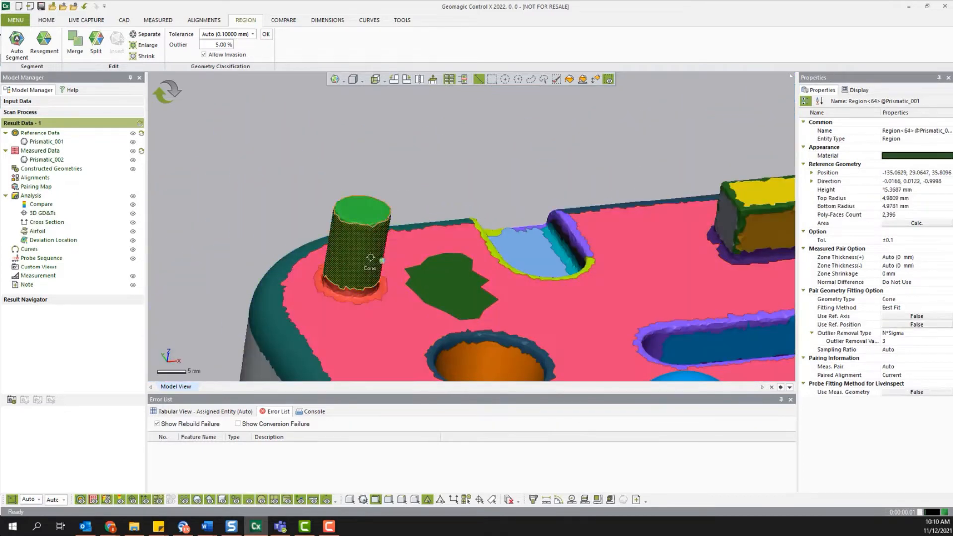
left_click(914, 306)
left_click(928, 300)
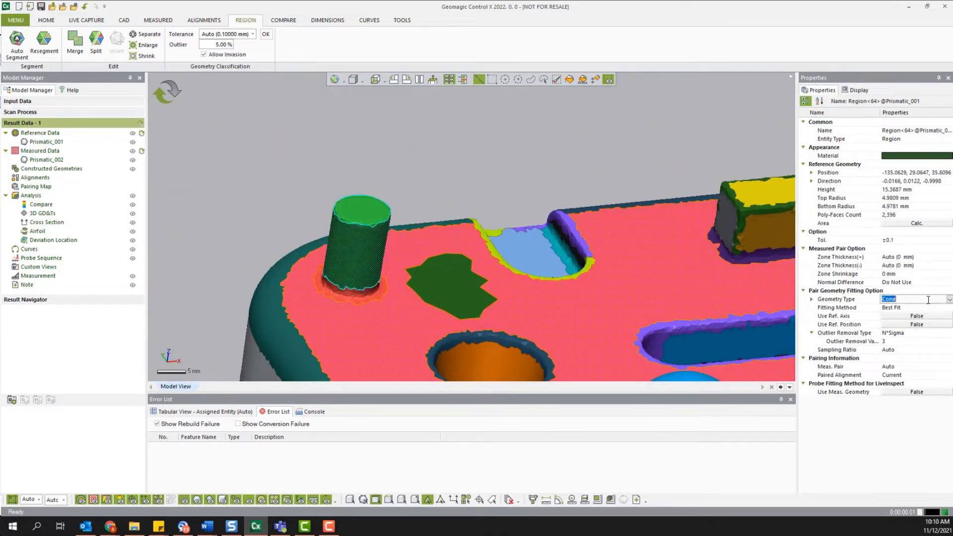
left_click(948, 299)
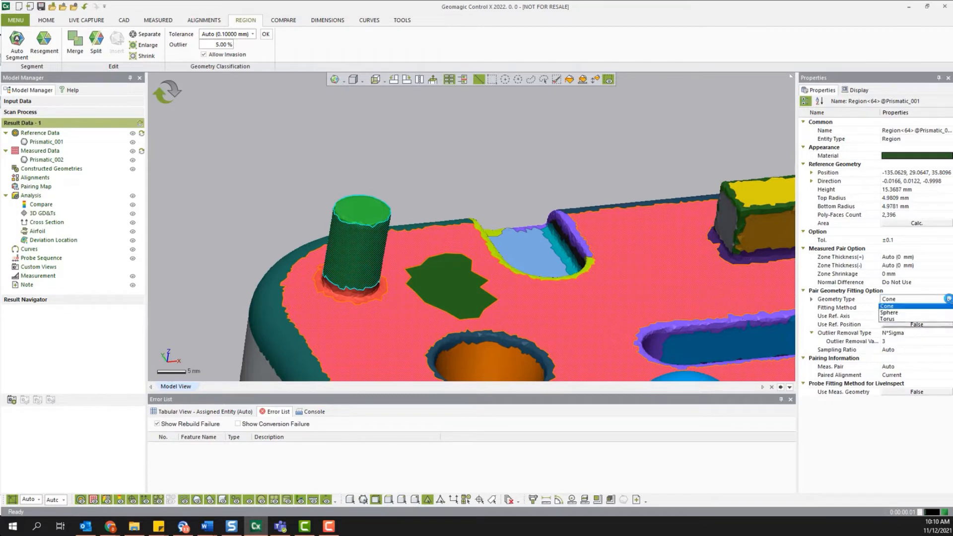
left_click(908, 319)
left_click(424, 172)
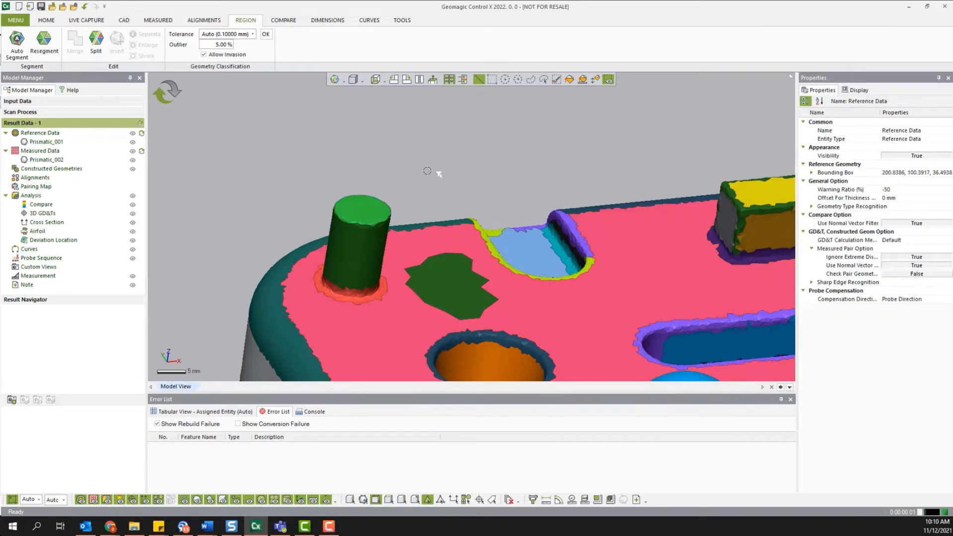
right_click_drag(424, 172, 376, 211)
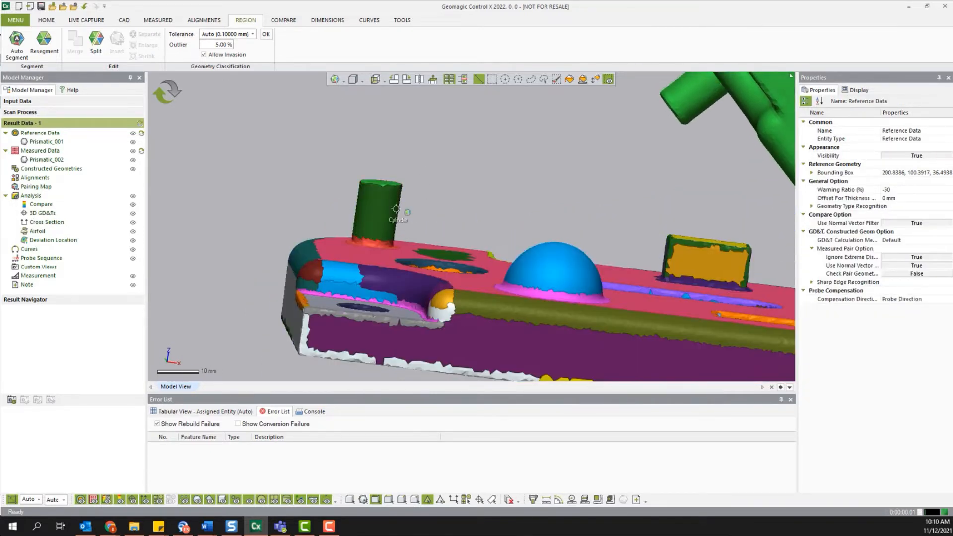
scroll(387, 209, "up", 6)
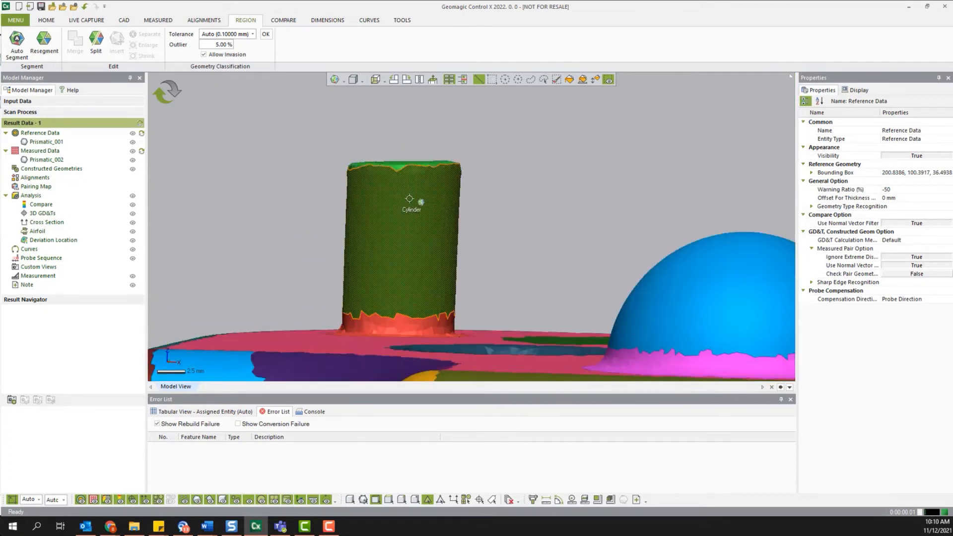
scroll(412, 208, "down", 6)
right_click_drag(420, 169, 355, 206)
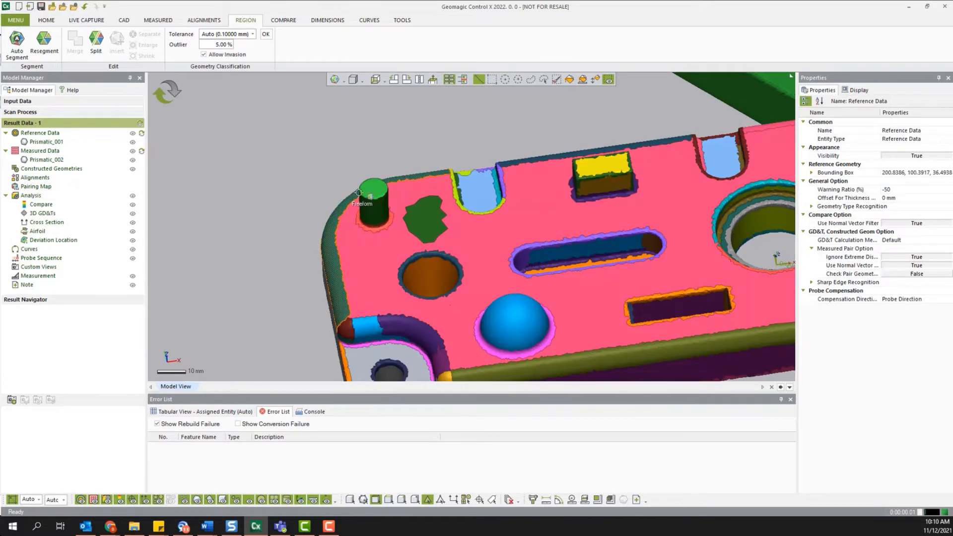
scroll(359, 204, "down", 4)
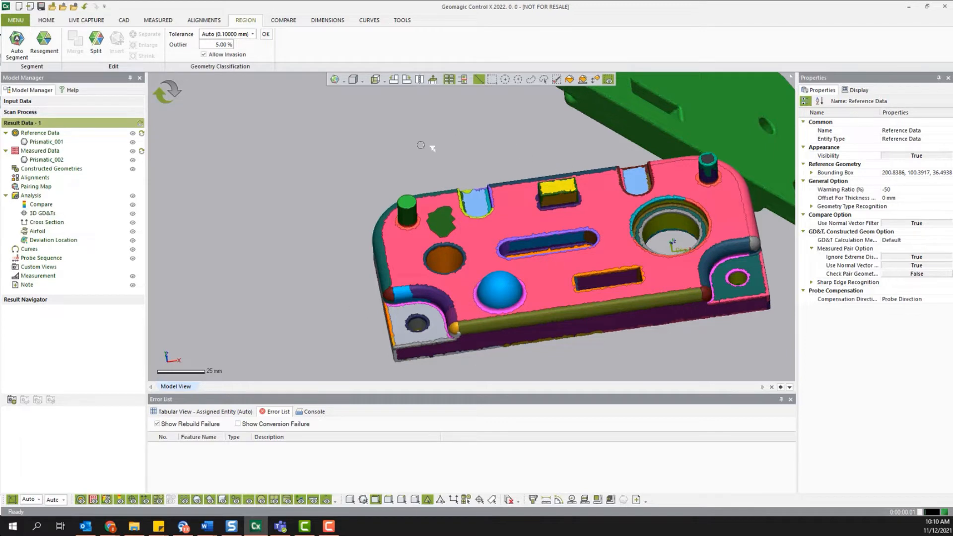
Step: Review the Auto Segment settings for sensitivity, mesh roughness and merging same primitive shapes, then close them without applying
left_click(16, 45)
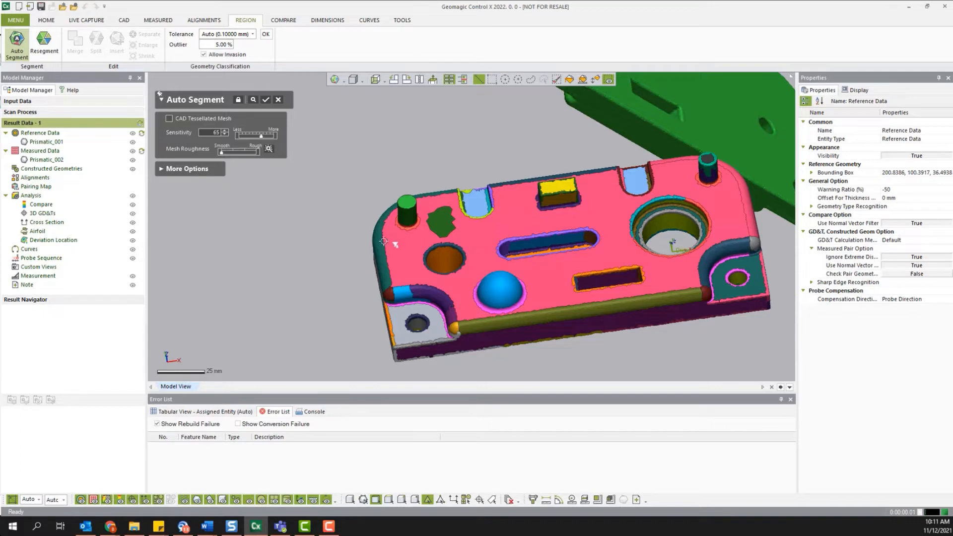
left_click(187, 169)
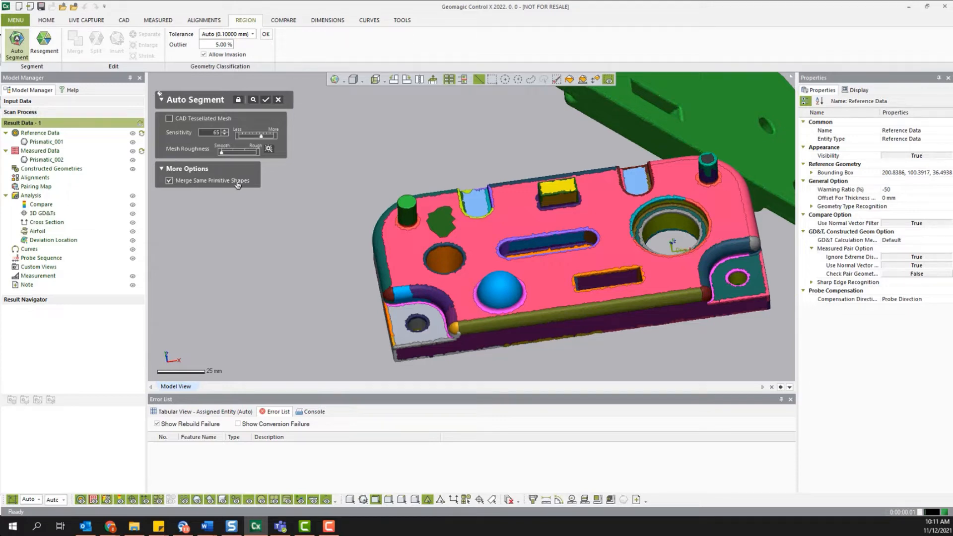
right_click_drag(496, 214, 525, 183)
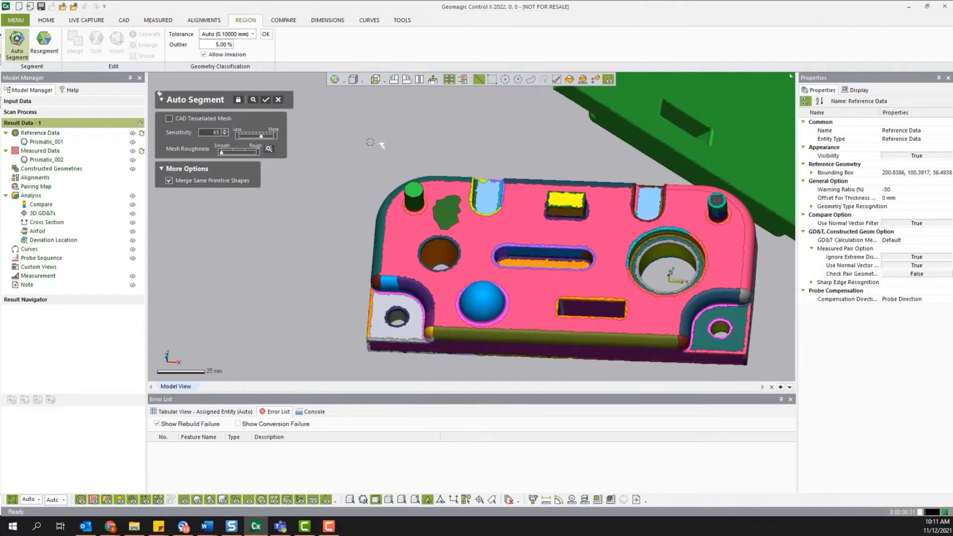
left_click(277, 100)
right_click_drag(541, 209, 489, 157)
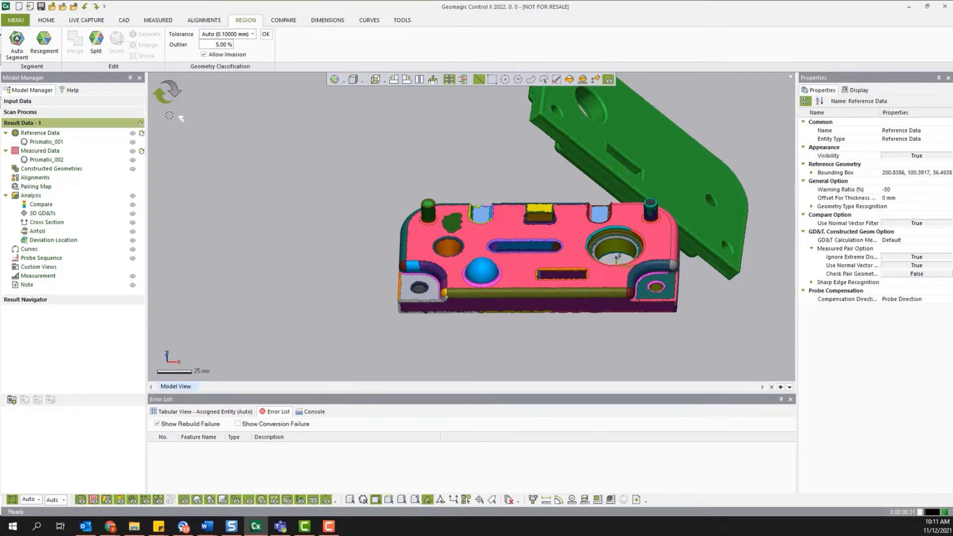
left_click(195, 120)
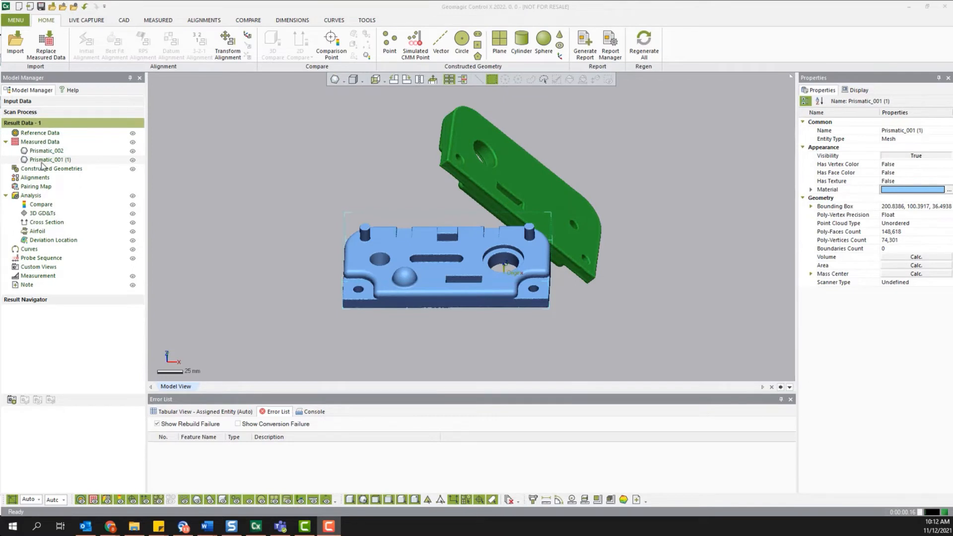
Step: Make the measured mesh Prismatic_001 (1) the reference data, skipping automatic segmentation
right_click(42, 162)
left_click(85, 272)
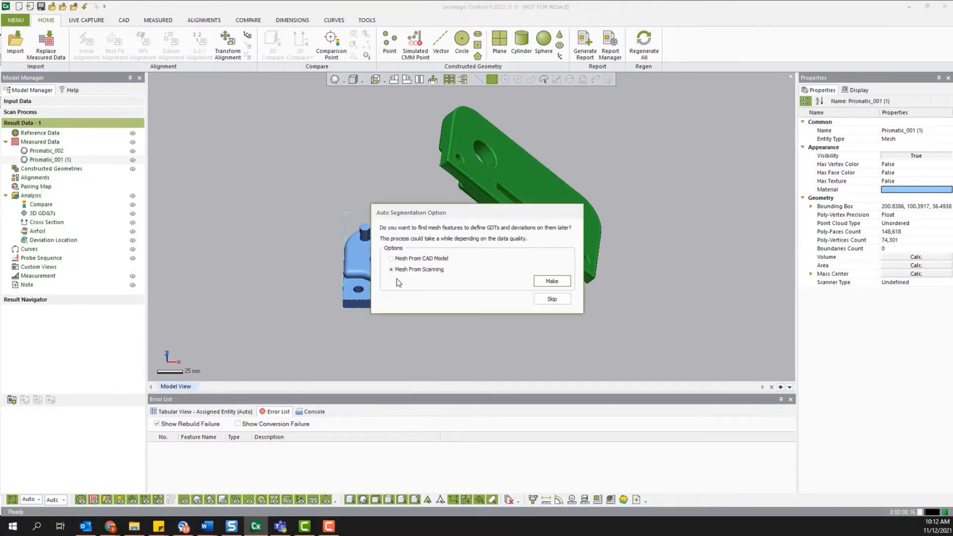
left_click(541, 299)
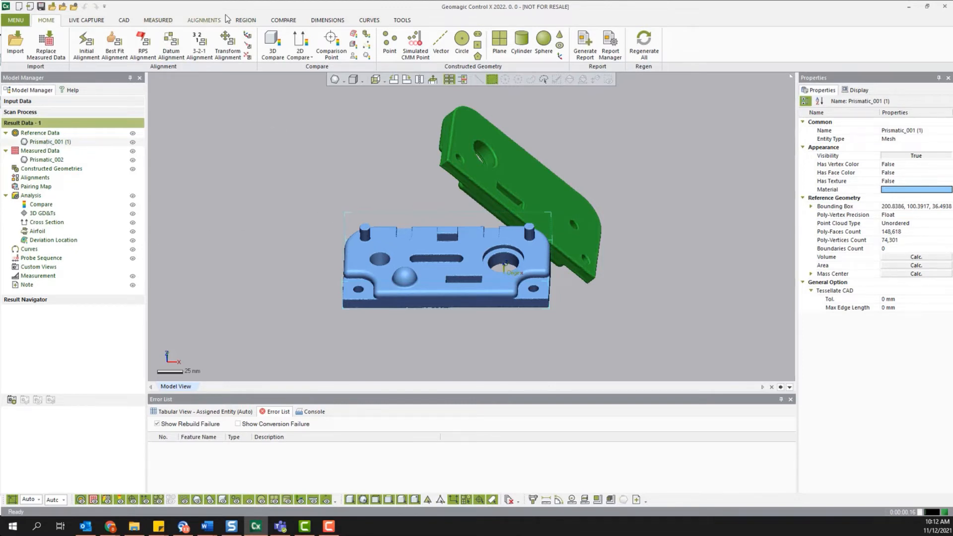
Step: Select the mesh's top planar face by similar curvature and insert it as a new region
left_click(246, 20)
left_click(595, 80)
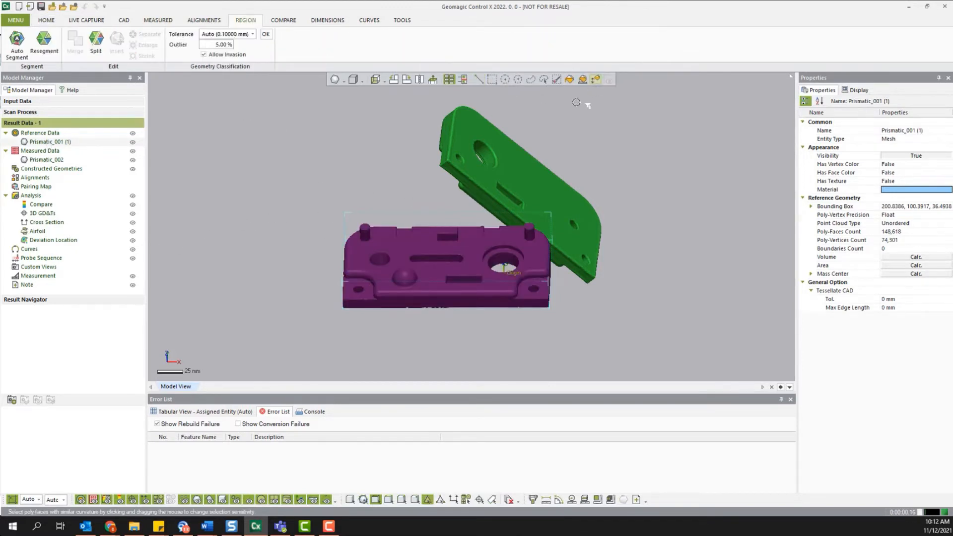
scroll(456, 280, "up", 5)
left_click(342, 213)
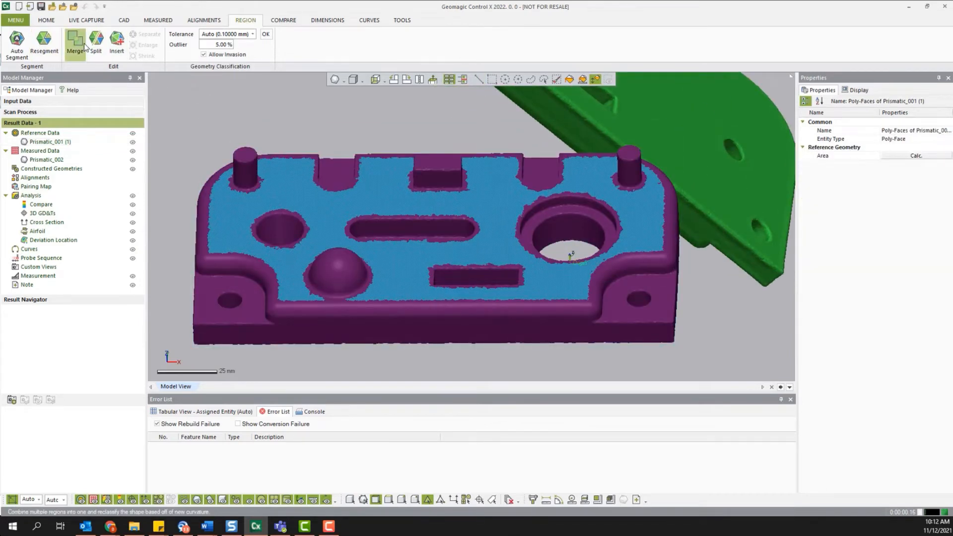
left_click(117, 43)
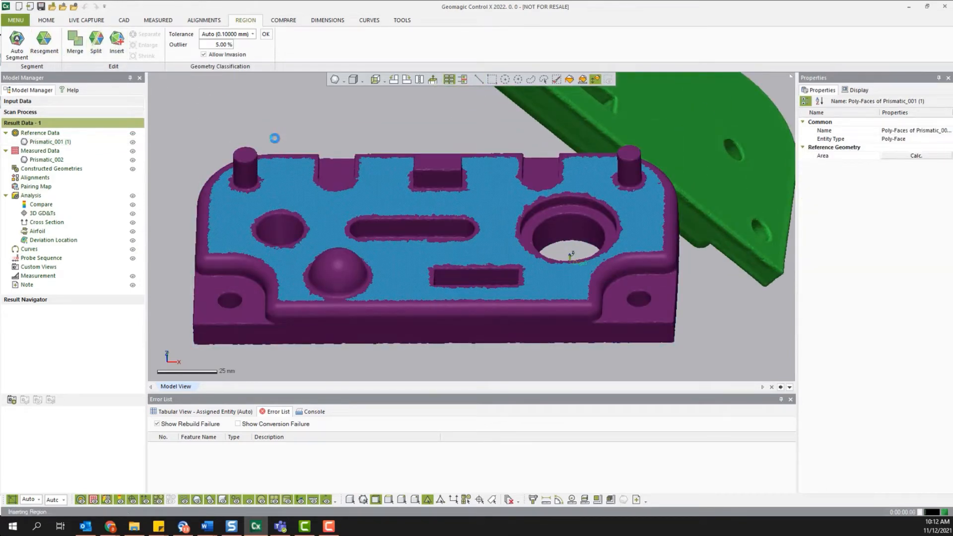
Step: Insert separate regions for the two pins, the raised block, the long slot and the sphere using curvature selection
left_click(314, 169)
left_click(341, 273)
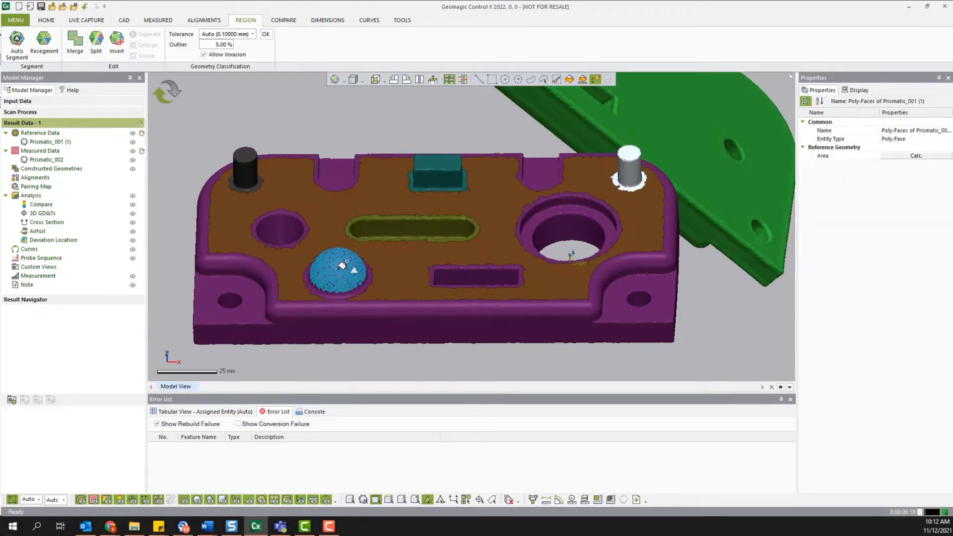
left_click(122, 58)
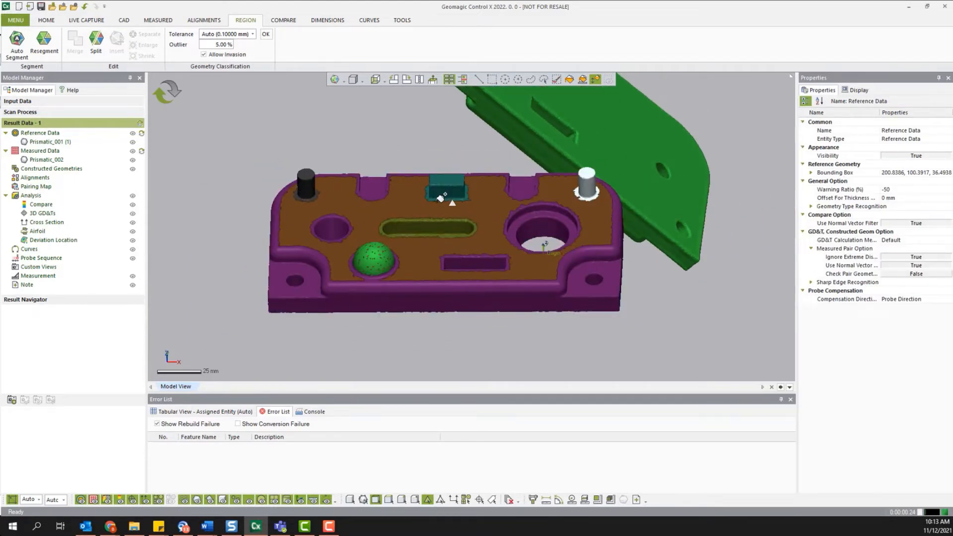
right_click_drag(440, 197, 460, 235)
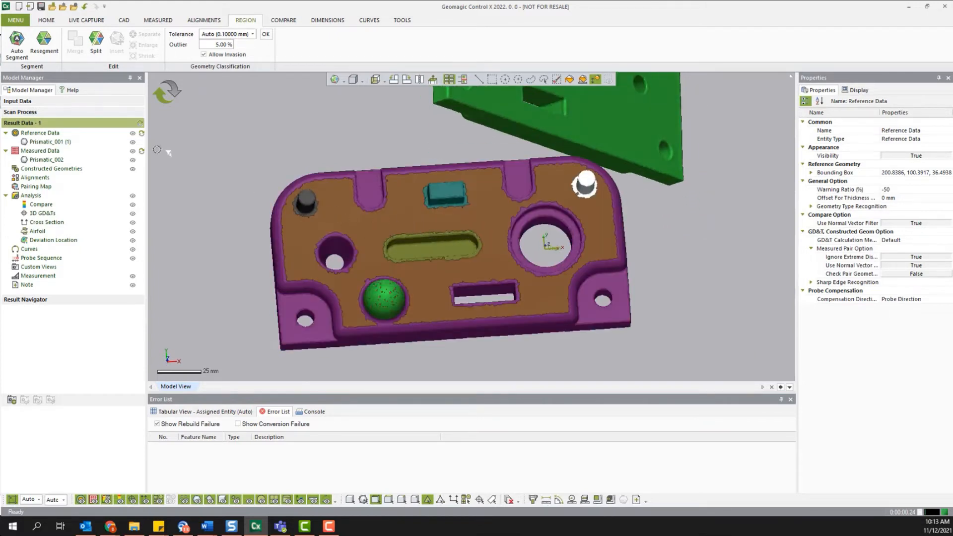
Step: Automatically segment the whole reference mesh with sensitivity 65 and same primitive shapes merged
left_click(19, 44)
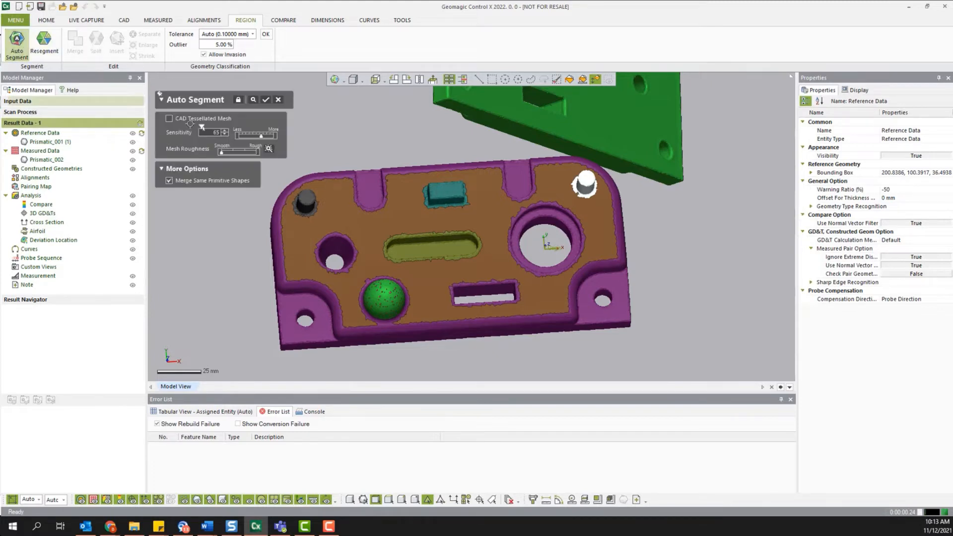
left_click(265, 101)
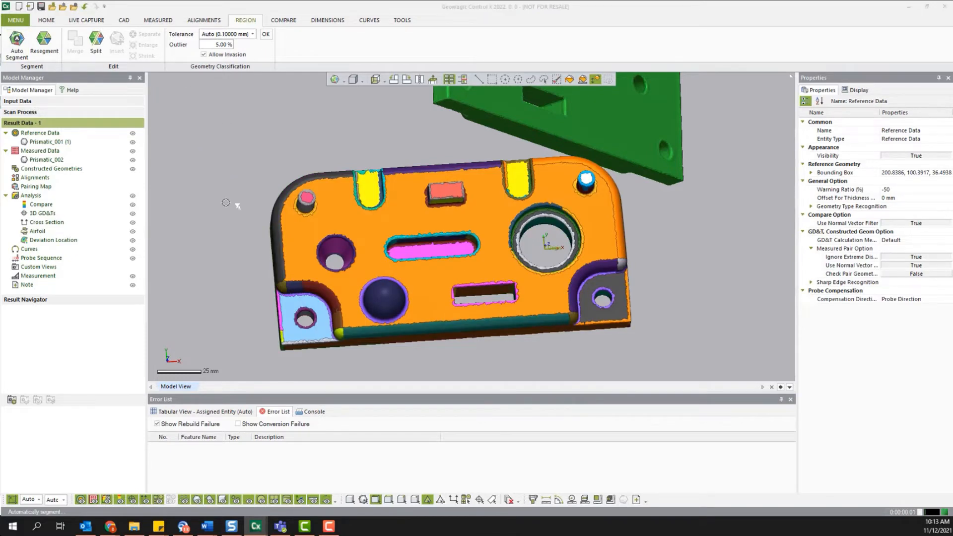
mouse_move(298, 283)
right_mouse_down()
mouse_move(279, 228)
mouse_move(555, 218)
mouse_move(582, 208)
right_mouse_up()
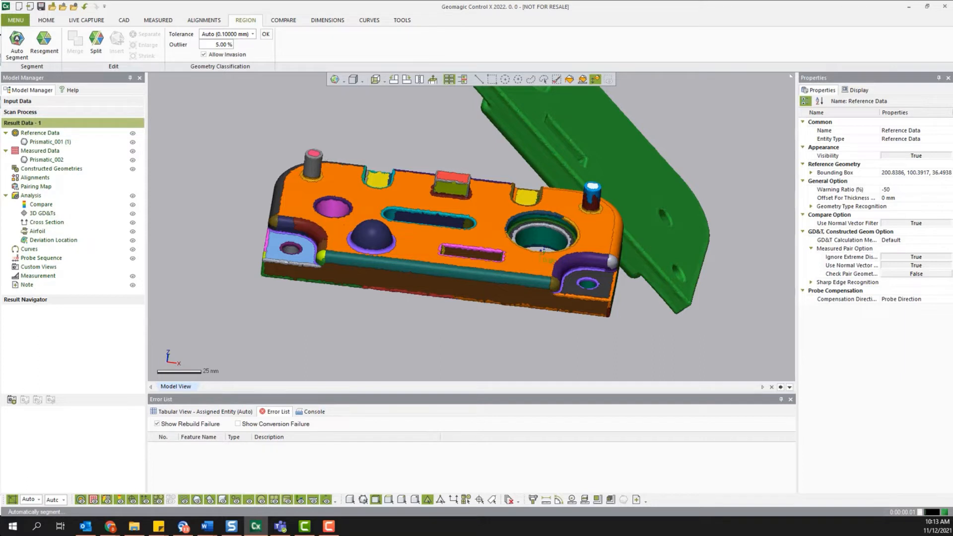
Step: Roughly align the measured Prismatic_002 scan to the reference mesh using a Quick Initial Alignment
key("F10")
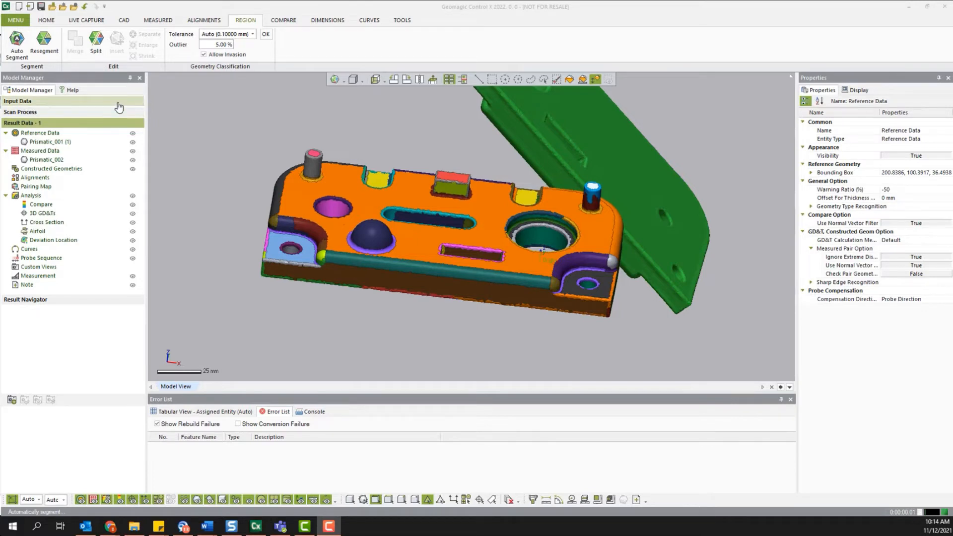
left_click(41, 21)
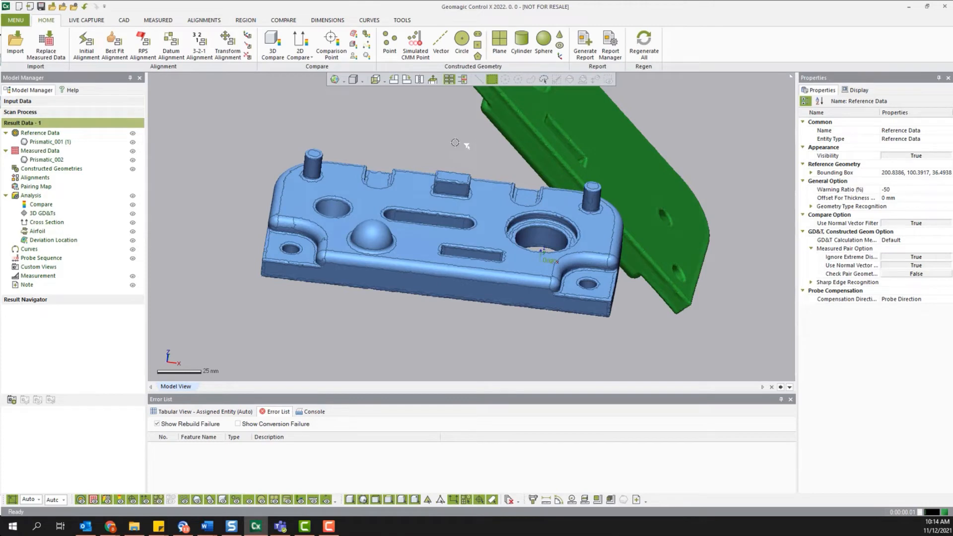
scroll(273, 114, "down", 4)
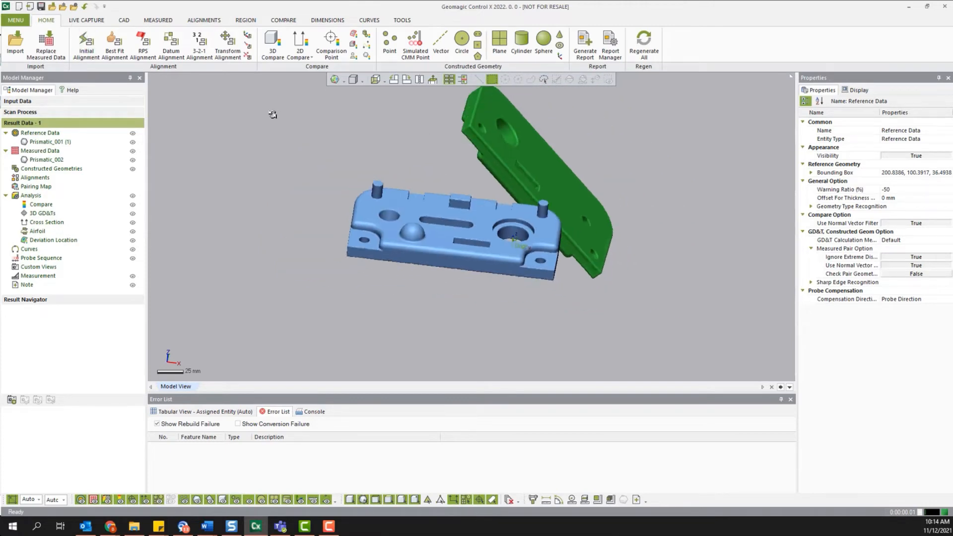
right_click_drag(272, 114, 274, 154)
left_click(83, 49)
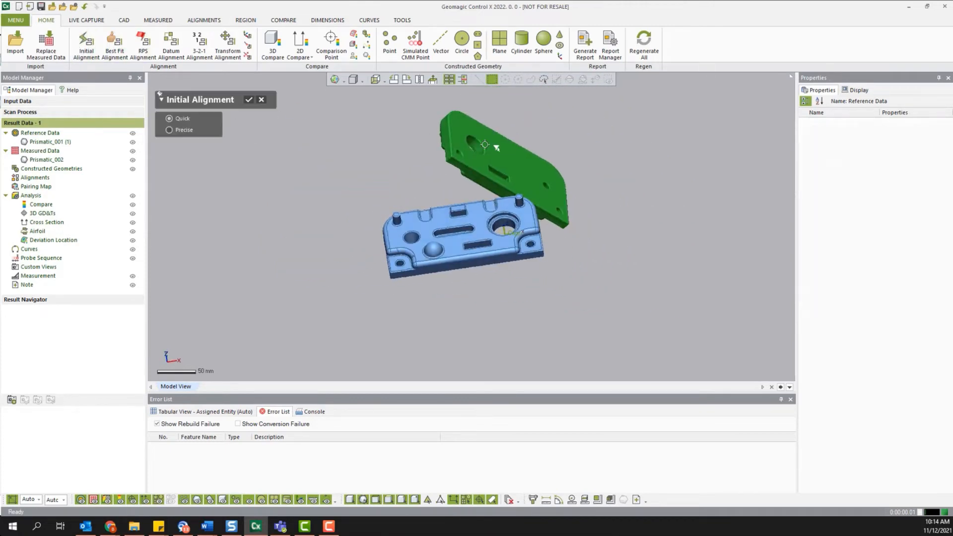
left_click(249, 101)
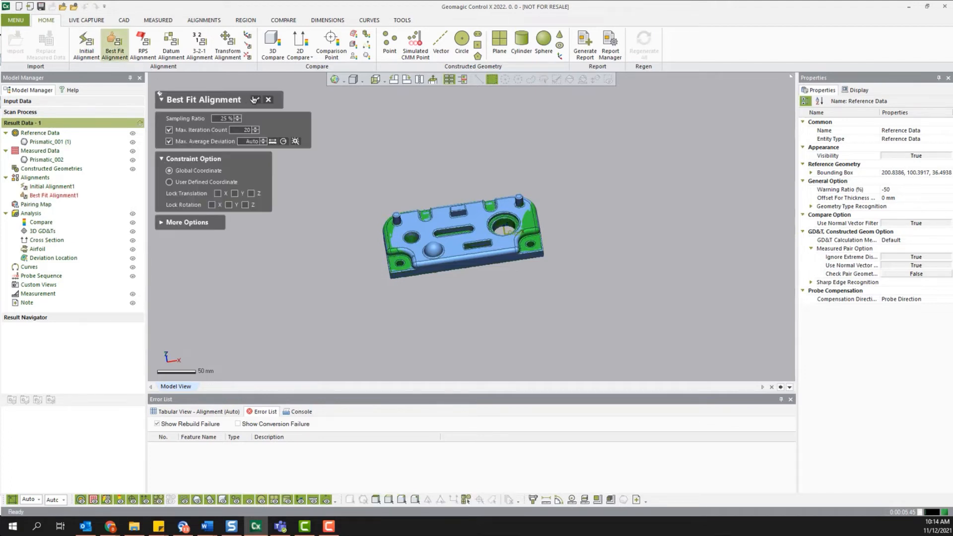
Step: Refine the alignment with a Best Fit Alignment at 25% sampling ratio and a maximum of 20 iterations, then inspect the overlaid scans
left_click(255, 99)
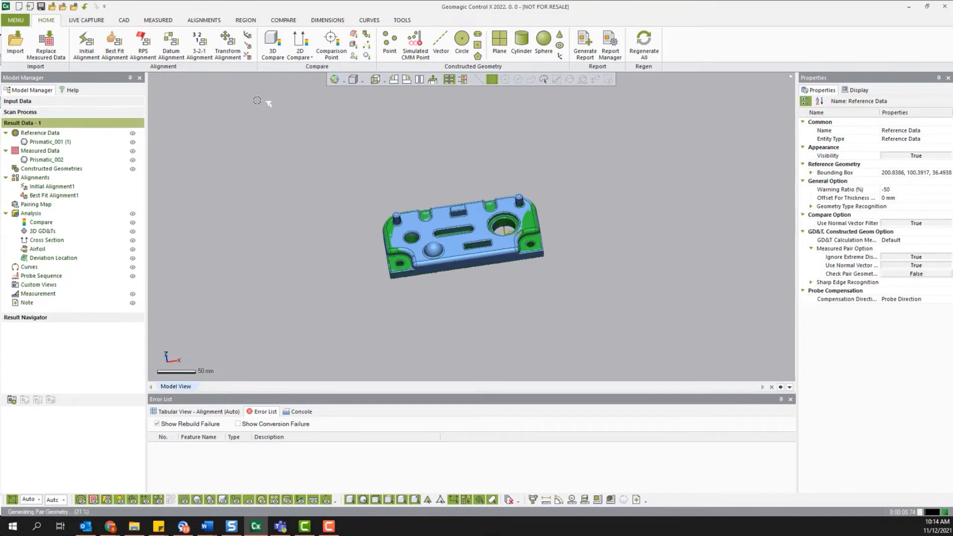
scroll(459, 207, "up", 5)
right_click_drag(394, 158, 446, 192)
right_click_drag(446, 192, 409, 158, "ctrl")
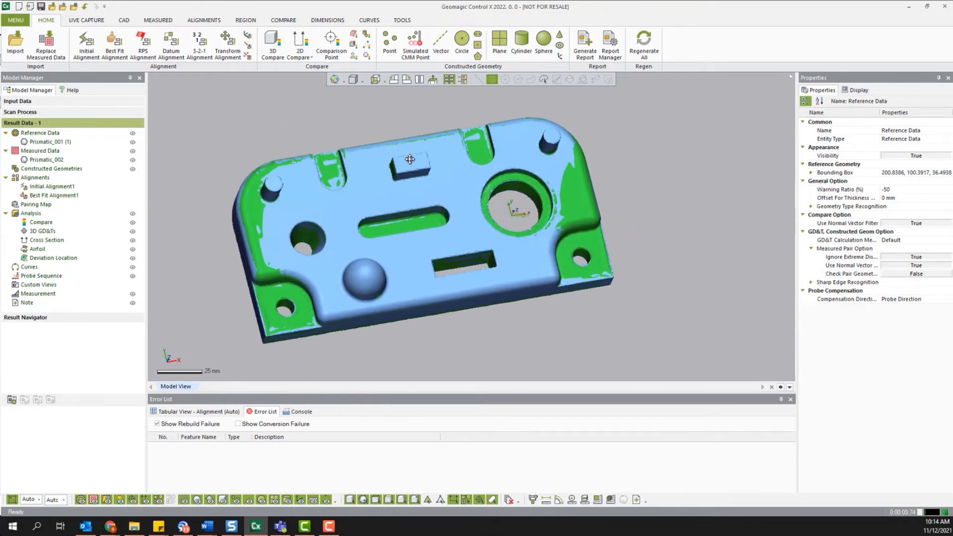
right_click_drag(491, 262, 372, 191)
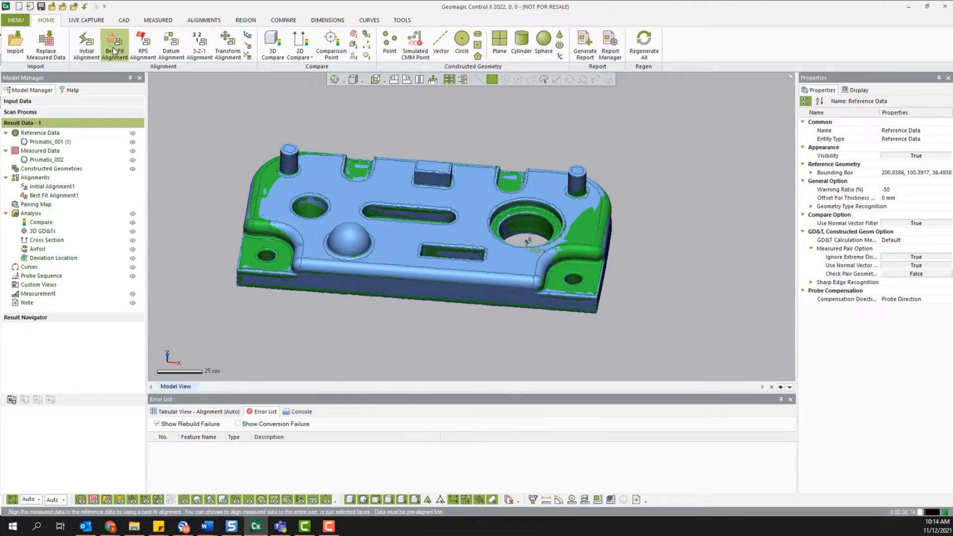
Step: Compute a 3D Compare of the whole part with the Shape method and Shortest projection, without restricting it to selected data
left_click(272, 53)
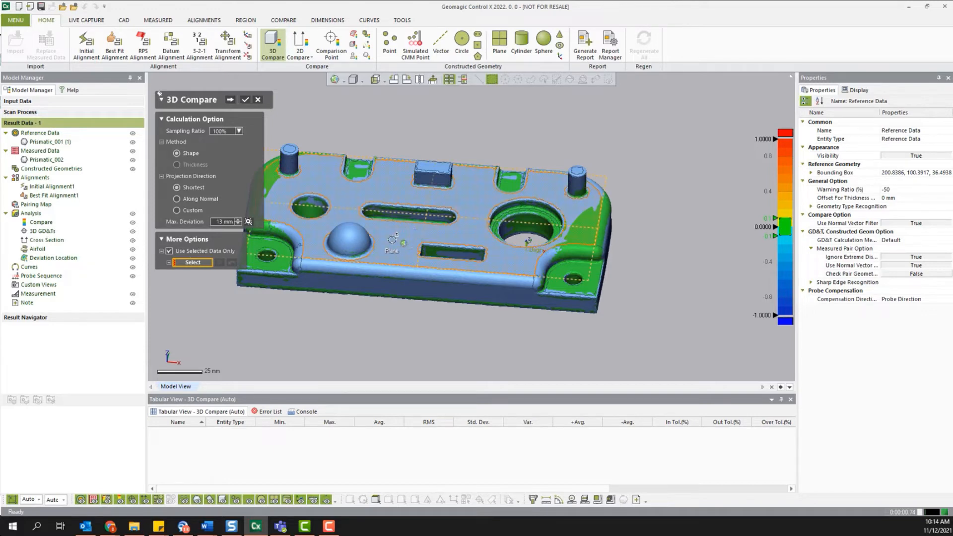
left_click(203, 251)
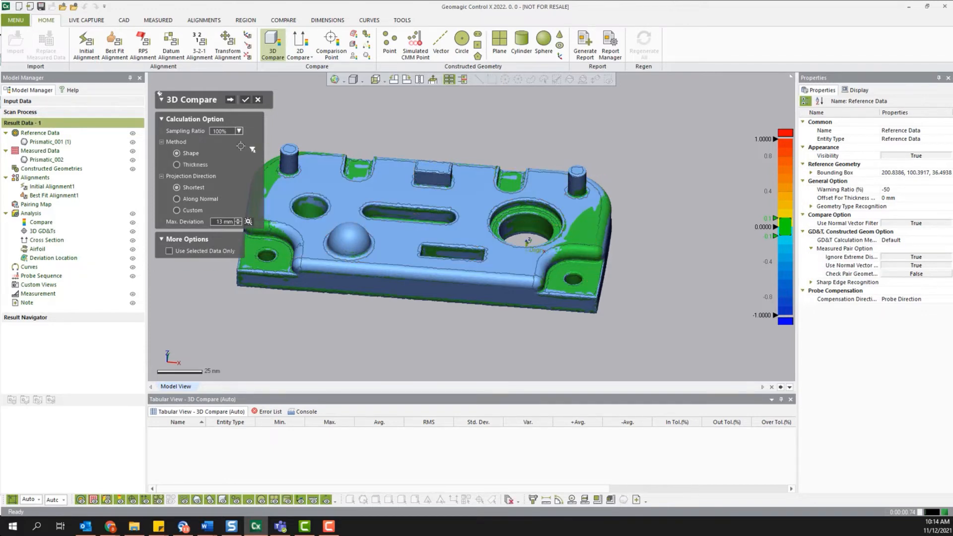
left_click(231, 101)
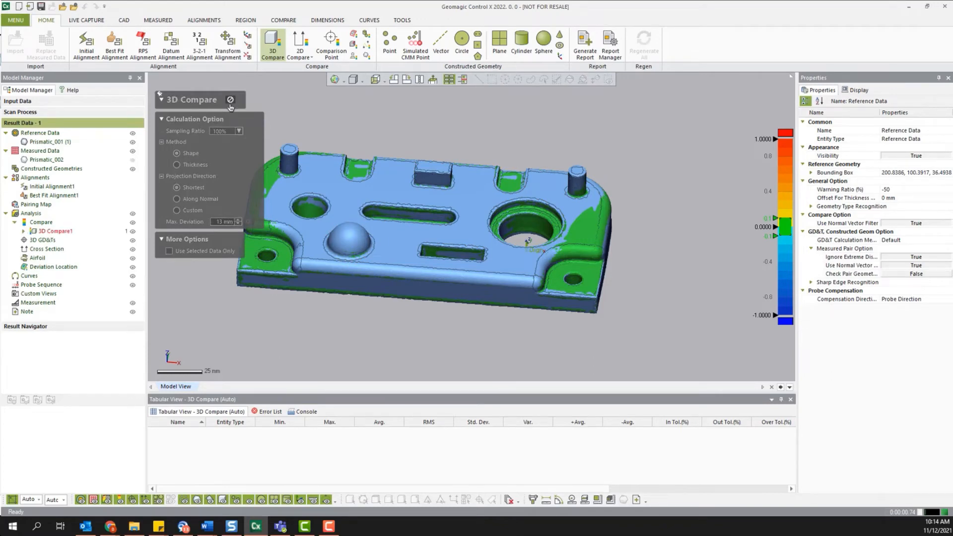
Step: Inspect the deviation color map, turn off the automatic over-tolerance tag, accept the 3D comparison and hide it
right_click_drag(433, 135, 411, 188)
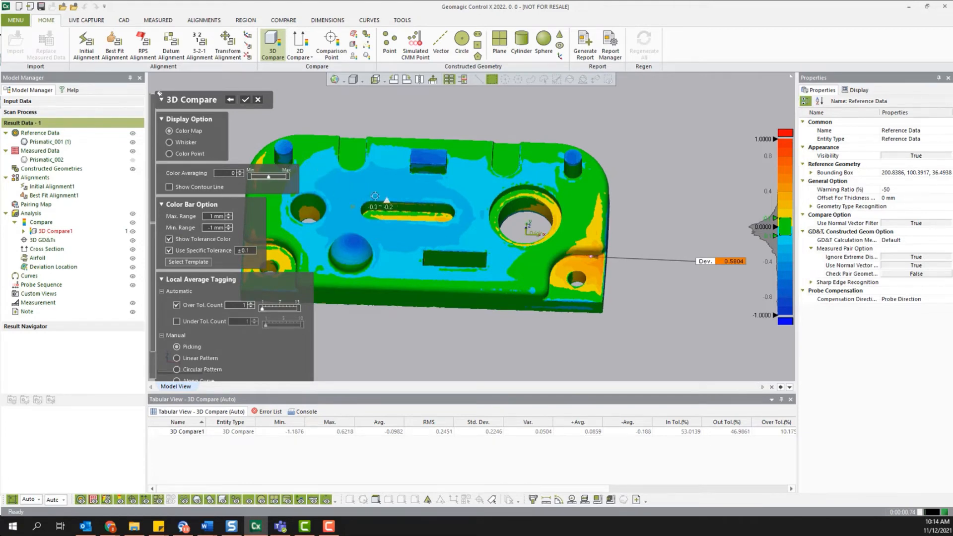
right_click_drag(490, 248, 487, 177)
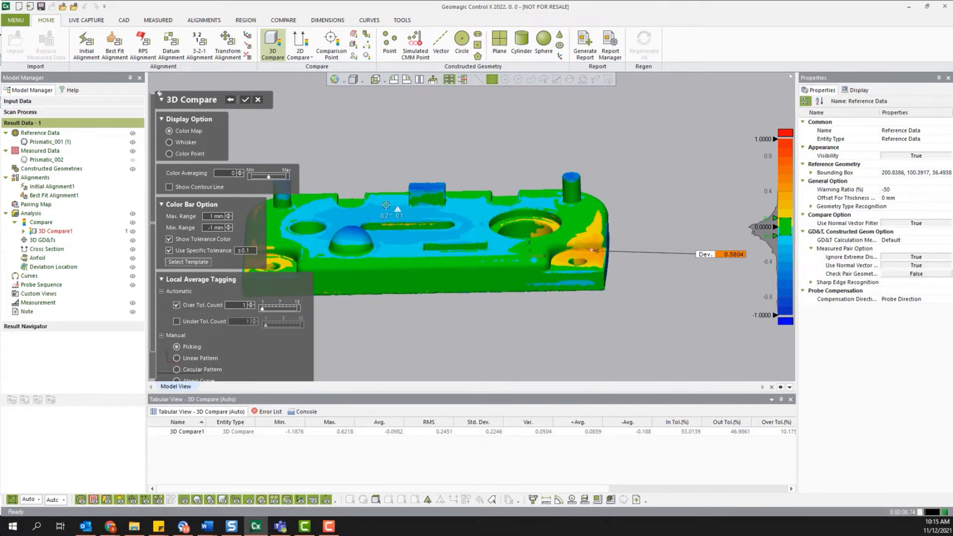
right_click_drag(439, 149, 436, 194)
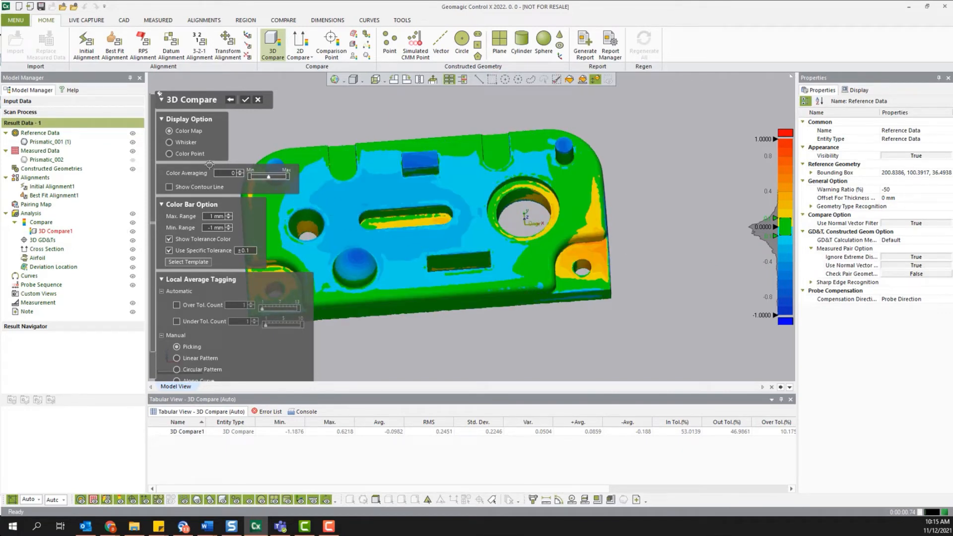
left_click(247, 100)
left_click(132, 232)
right_click_drag(224, 228, 318, 204)
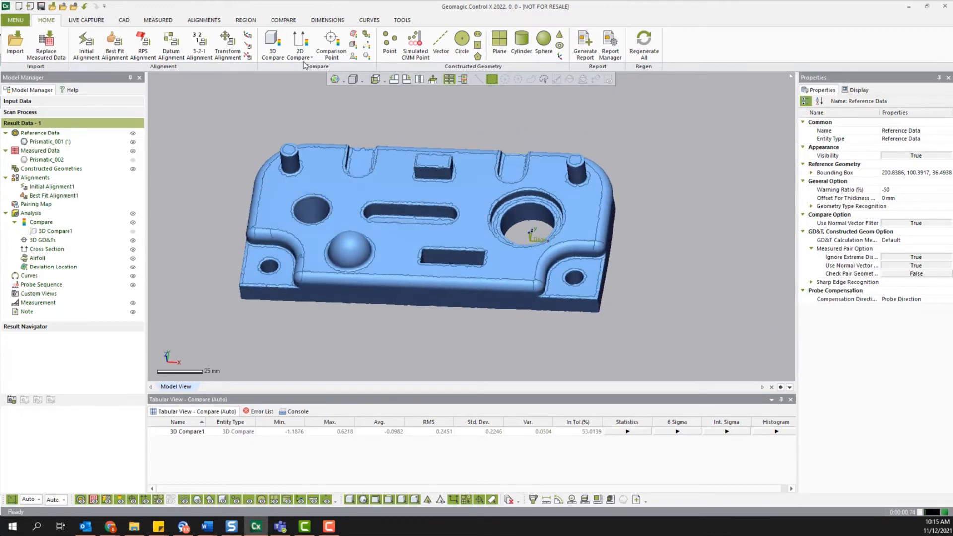
Step: Create a 2D Compare on a section plane offset 6.5 mm below the part's top planar face, and hide it
left_click(300, 46)
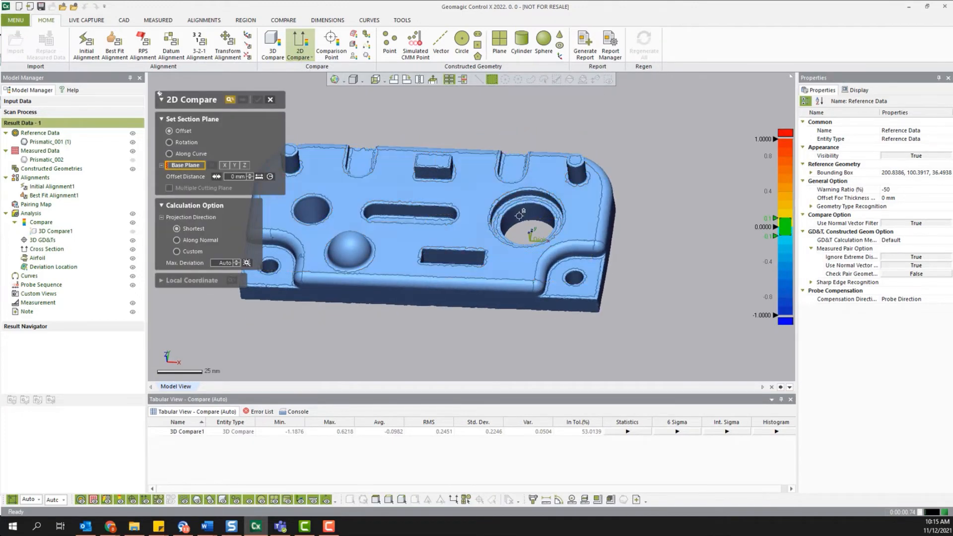
right_click_drag(590, 284, 581, 292)
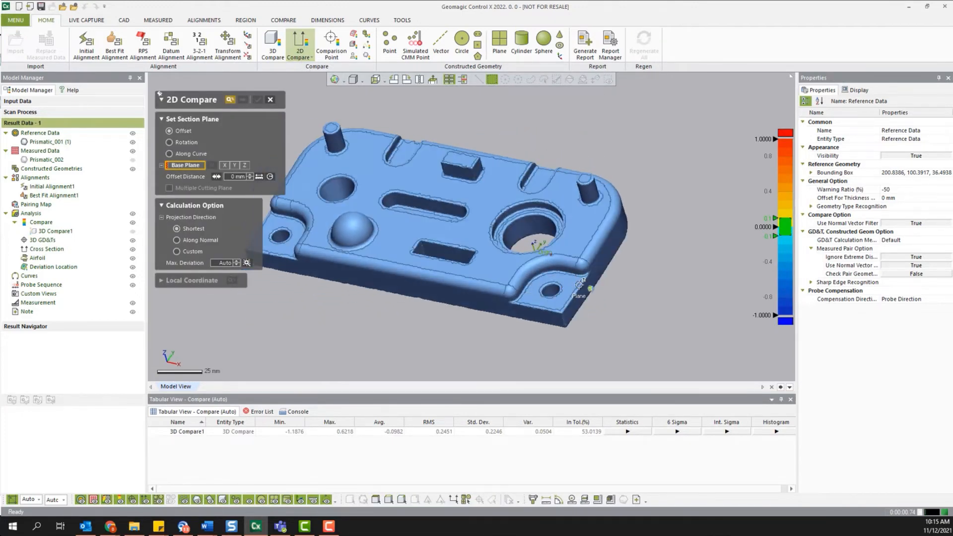
left_click(472, 263)
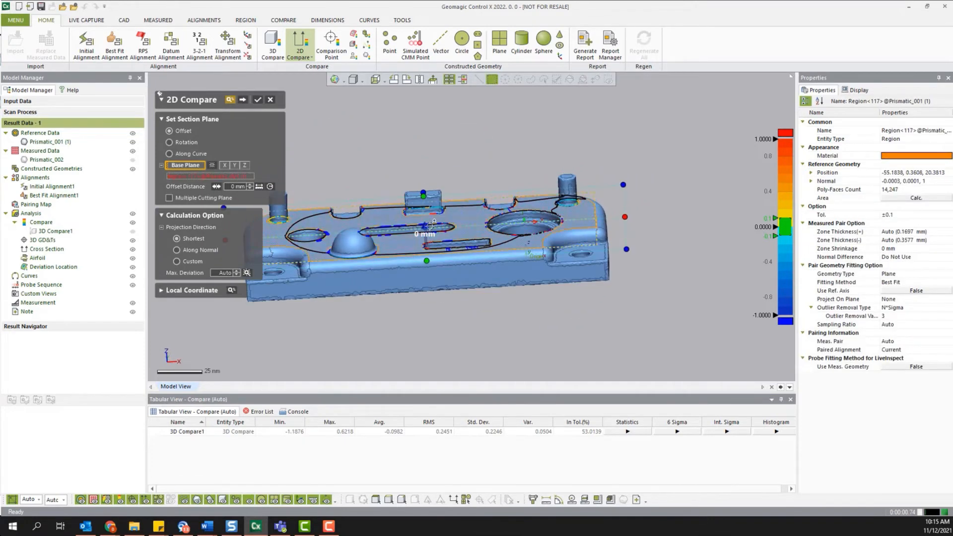
left_click_drag(424, 227, 428, 239)
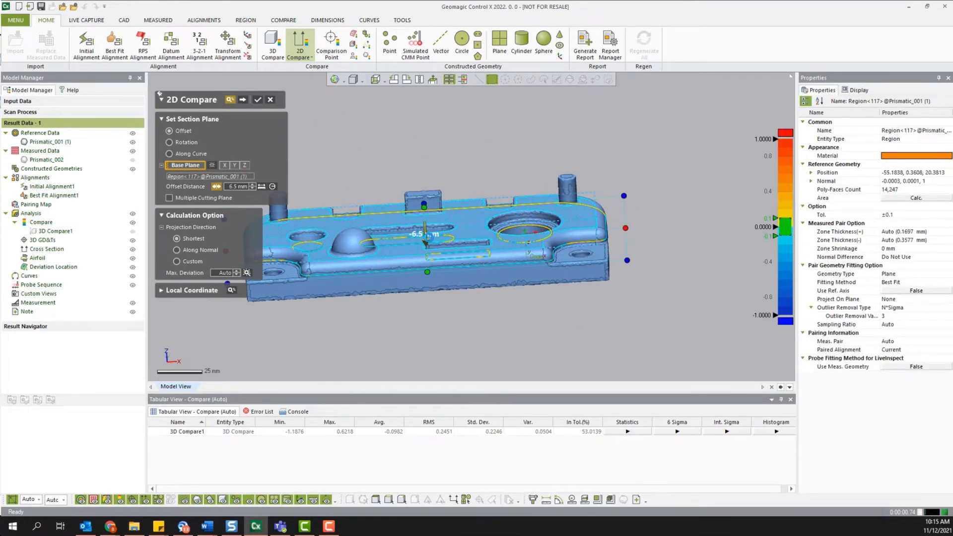
left_click(243, 101)
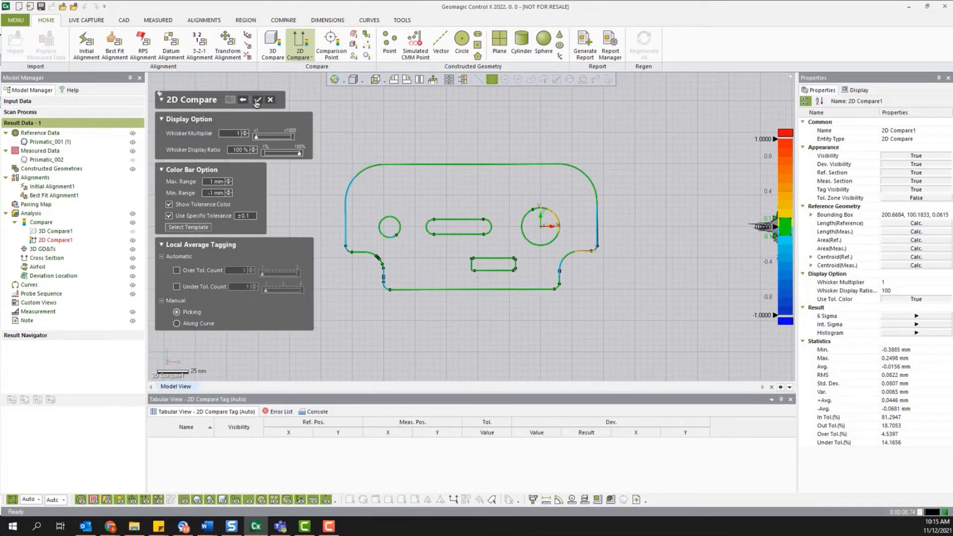
left_click(257, 101)
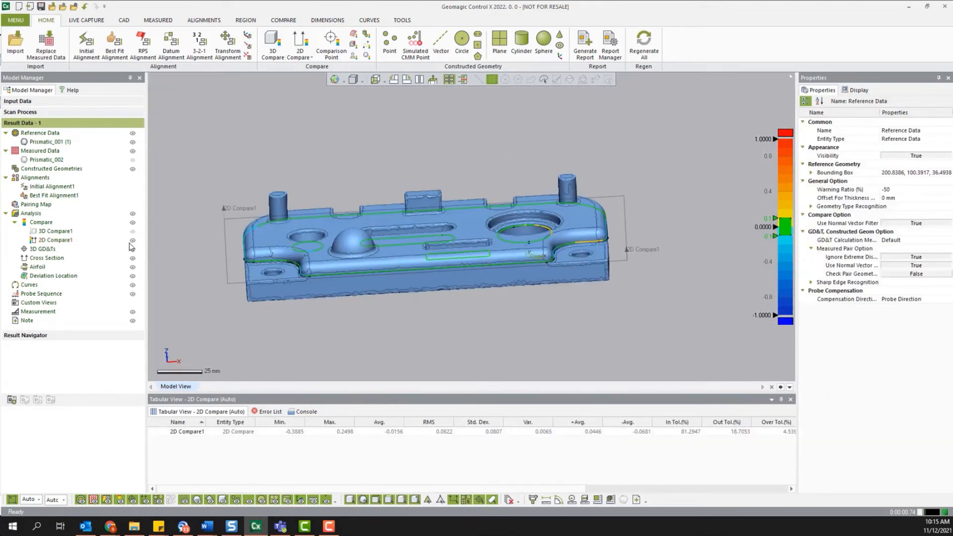
left_click(130, 241)
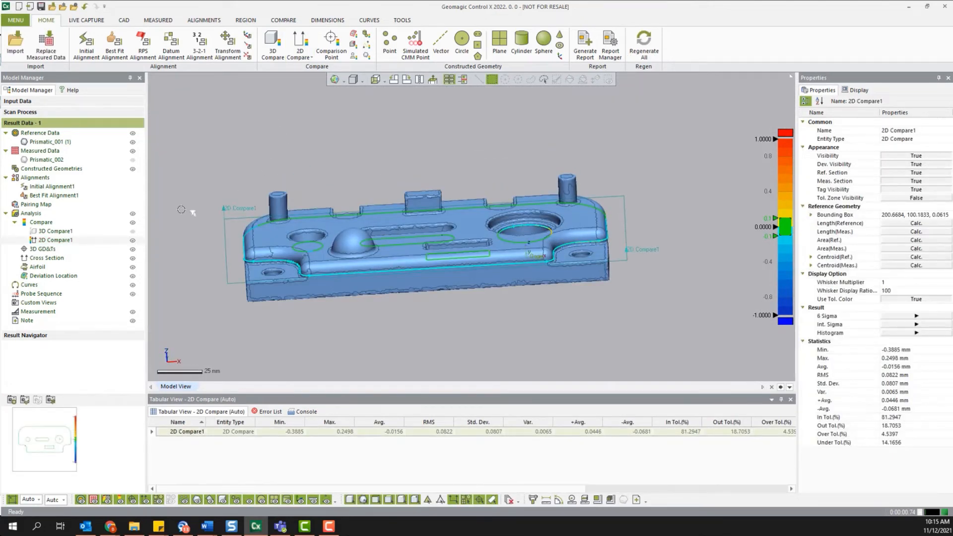
left_click(133, 241)
Step: Start a comparison point set with picked points on the top face near a notch, beside the sphere and between the raised block and long slot
left_click(331, 40)
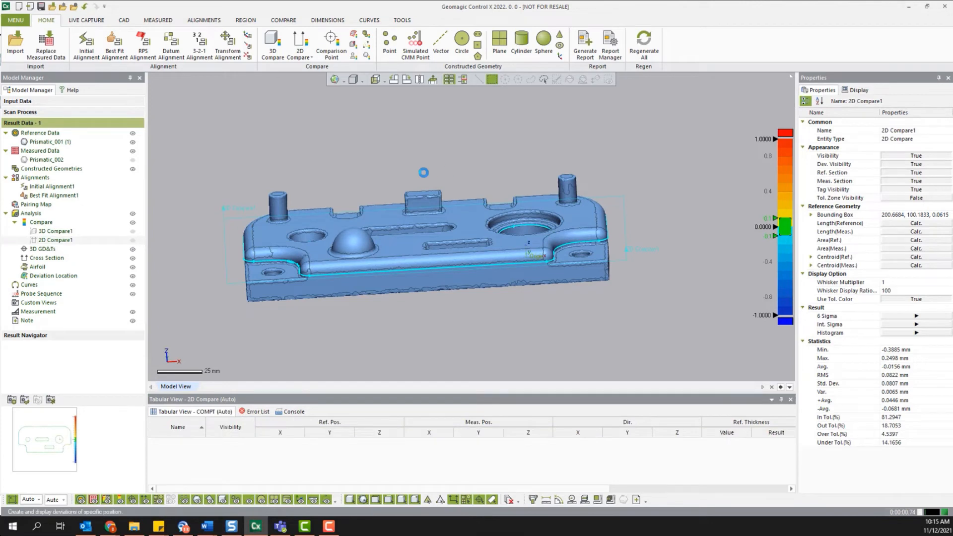
right_click_drag(408, 167, 439, 235)
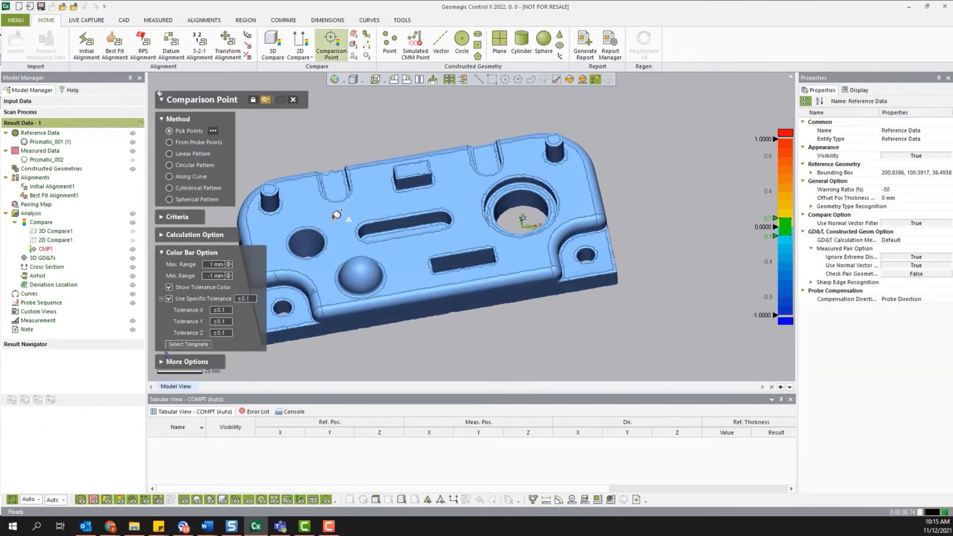
left_click(478, 79)
left_click(332, 213)
right_click_drag(391, 252, 463, 268, "ctrl")
left_click(465, 268)
left_click(502, 210)
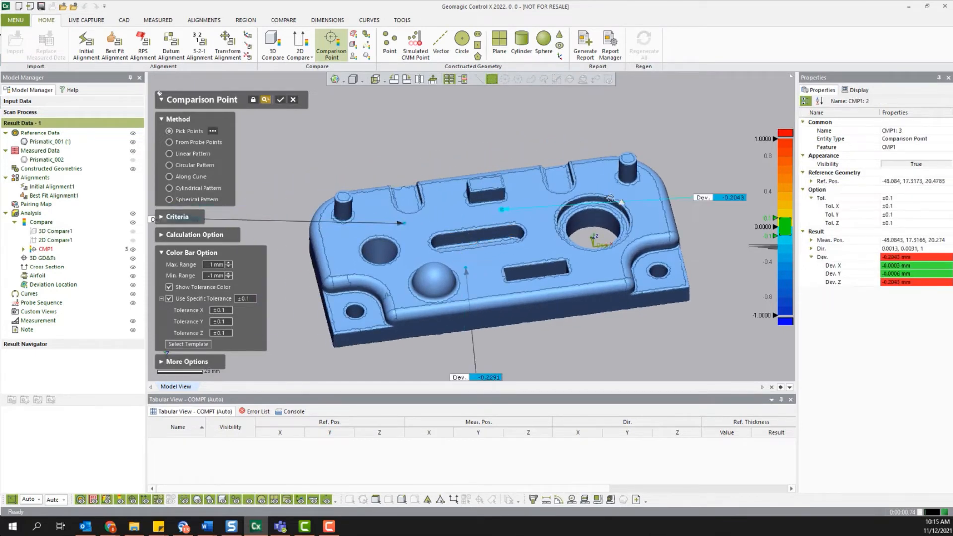
Step: Add comparison points near the pin, beside the large bore and next to the rectangular slot, then accept the set and hide it
left_click(636, 188)
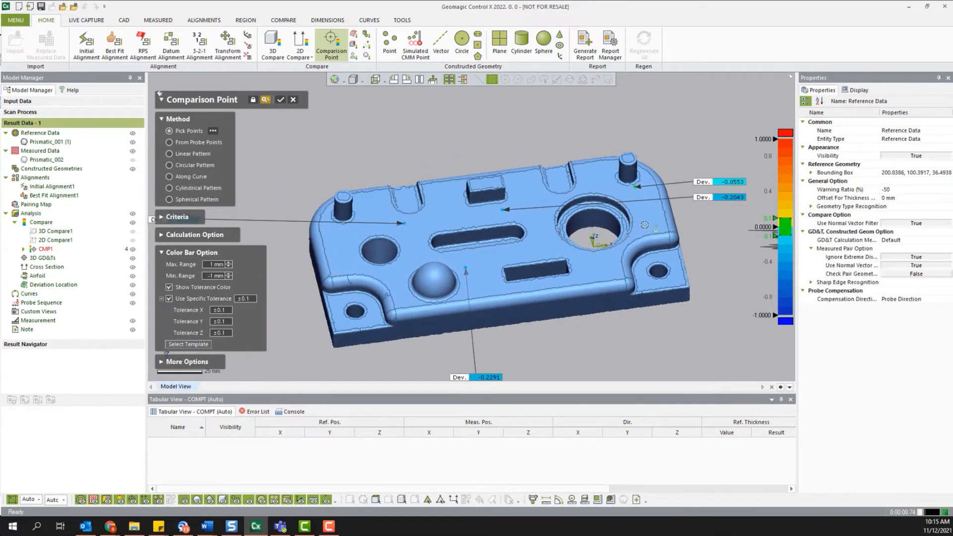
left_click(647, 225)
left_click(589, 274)
scroll(527, 219, "down", 1)
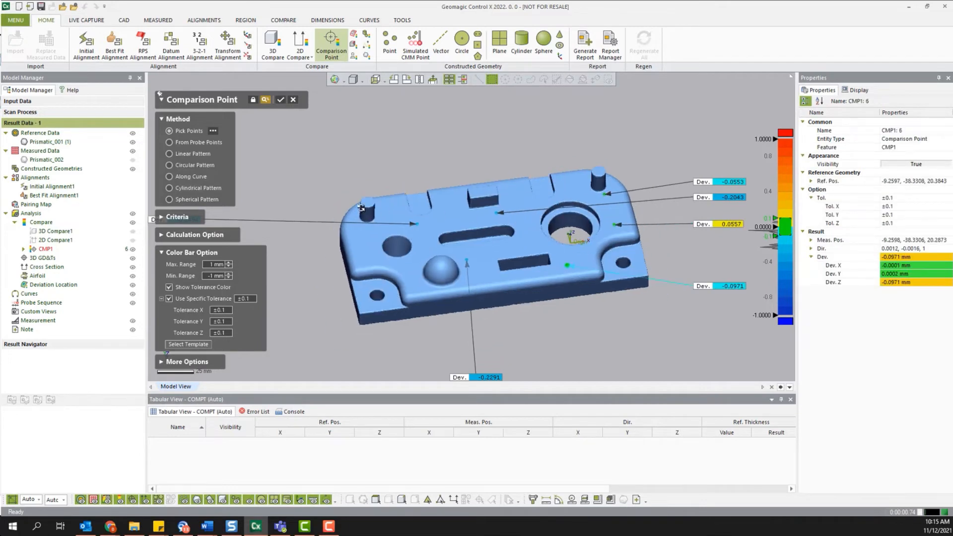
left_click(281, 100)
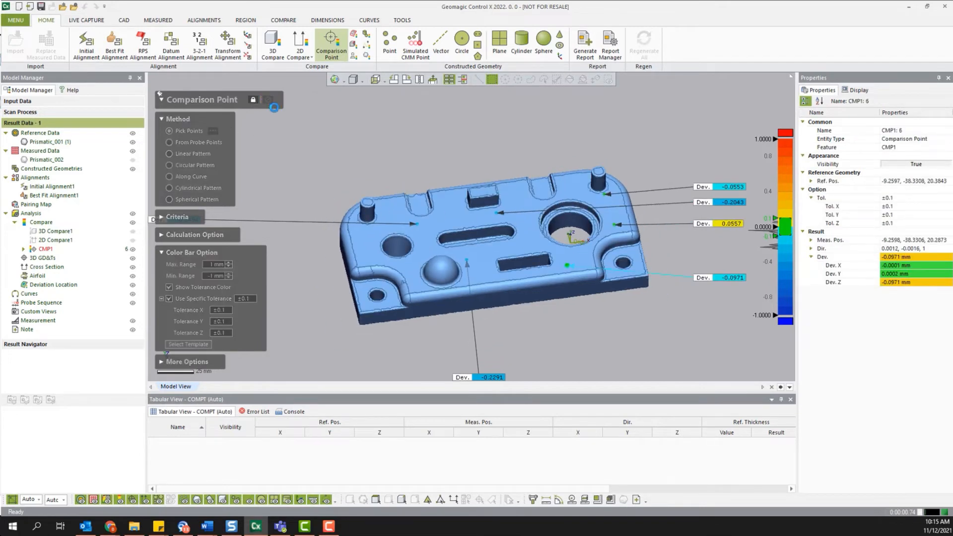
left_click(132, 250)
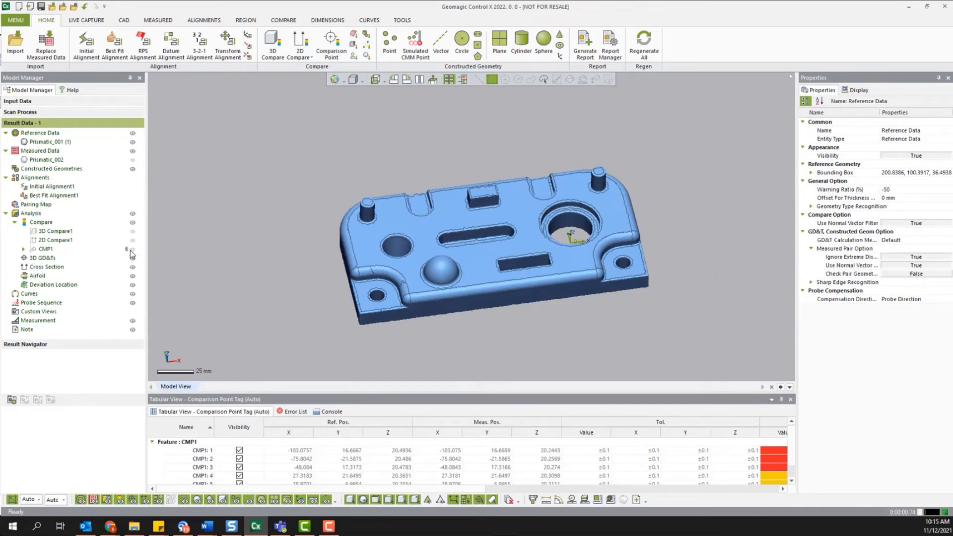
Step: Add a linear dimension from the raised block's front face to the part's long front side face, overriding its reference value with 75 mm
right_click_drag(477, 210, 649, 196)
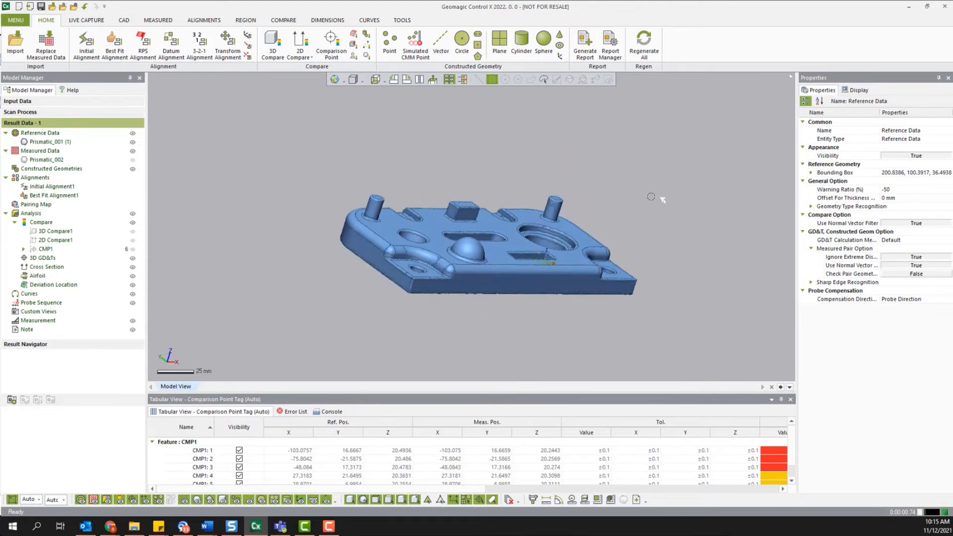
right_click_drag(392, 258, 539, 292)
left_click(327, 19)
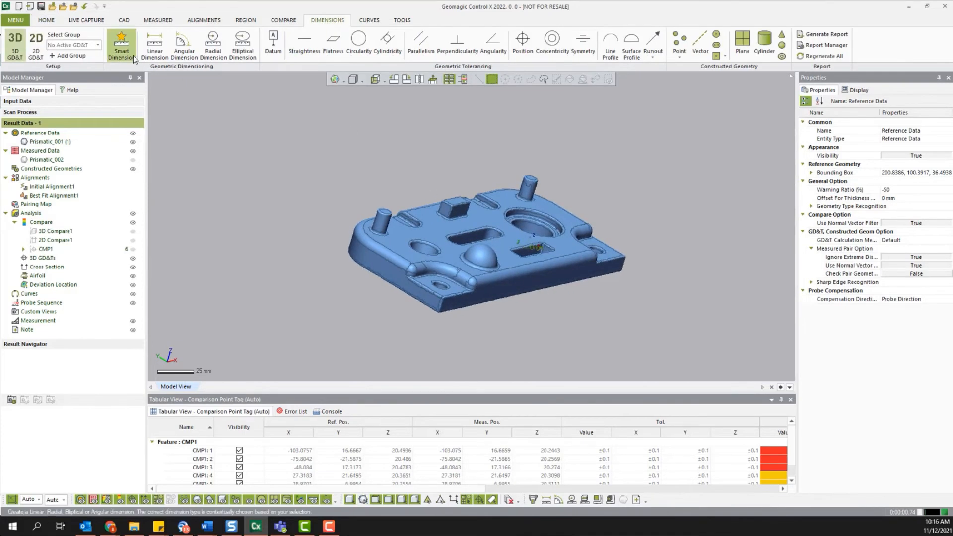
left_click(154, 45)
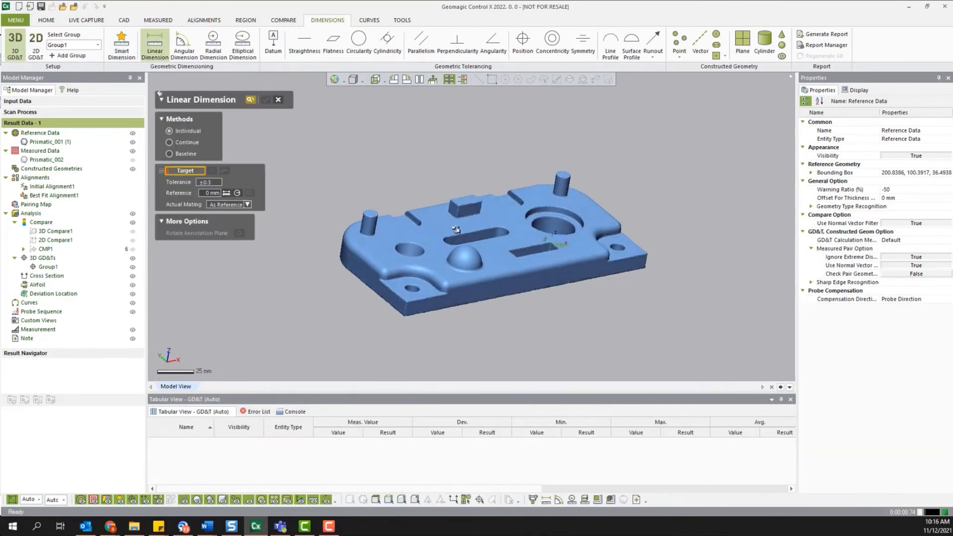
left_click(472, 210)
left_click(515, 285)
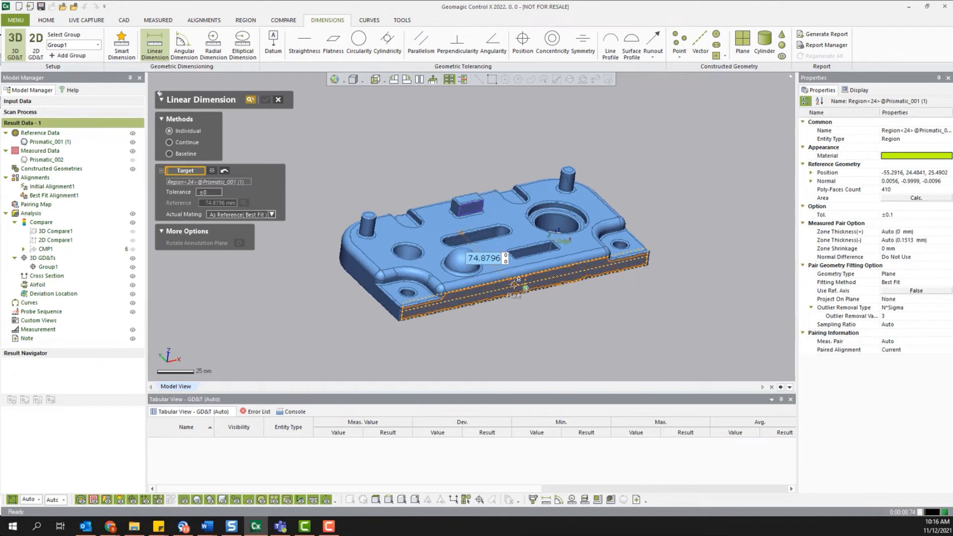
left_click(670, 199)
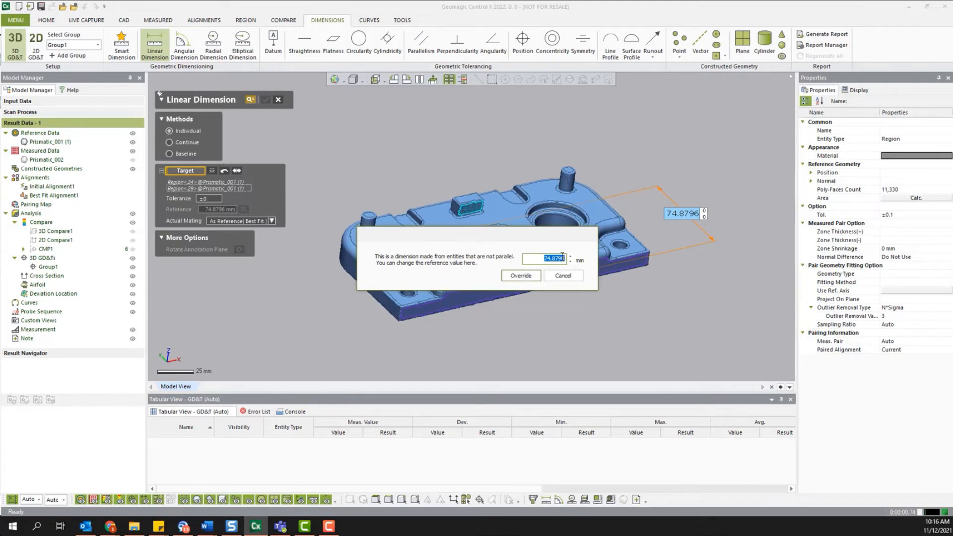
type("75")
left_click(521, 275)
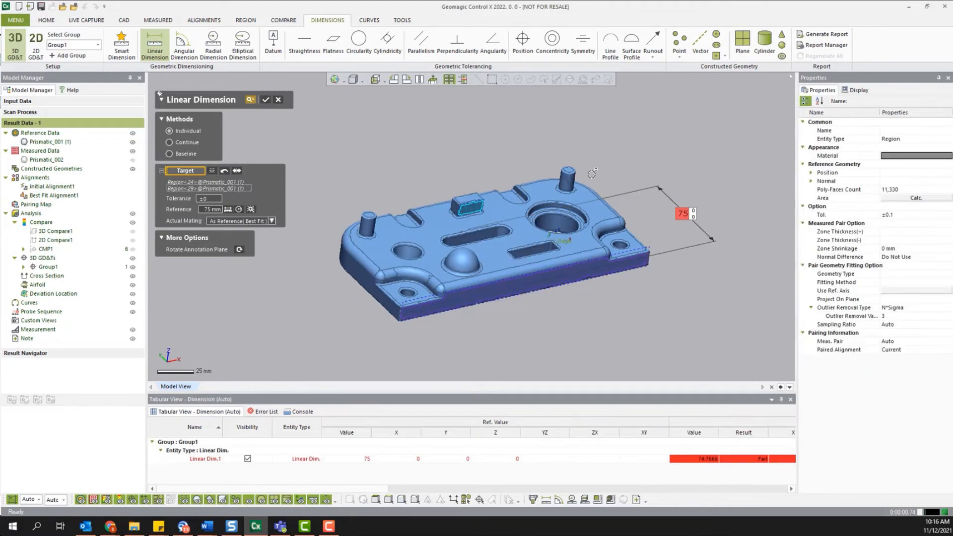
Step: Accept the linear dimension and add a diameter dimension to the sphere with a tolerance of ±0.3
right_click_drag(593, 174, 560, 198)
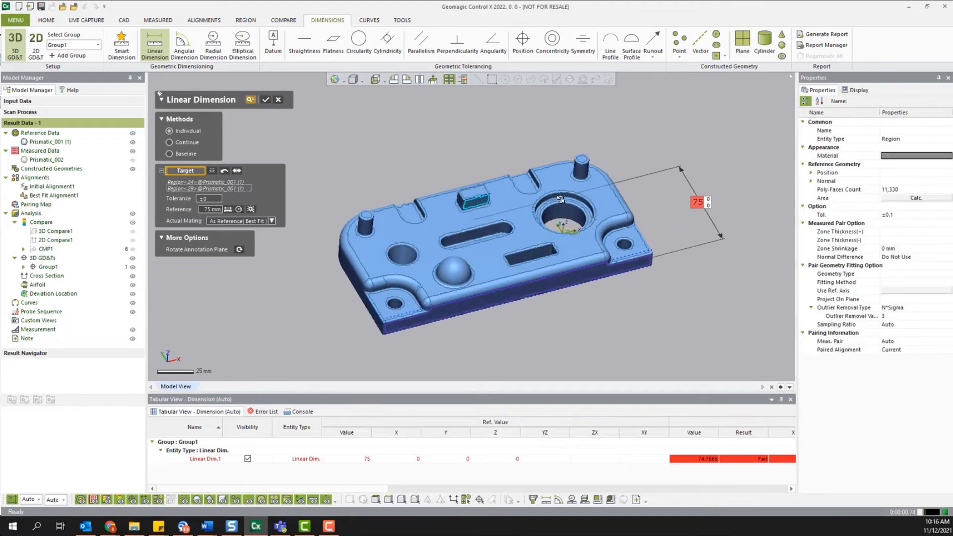
left_click(267, 102)
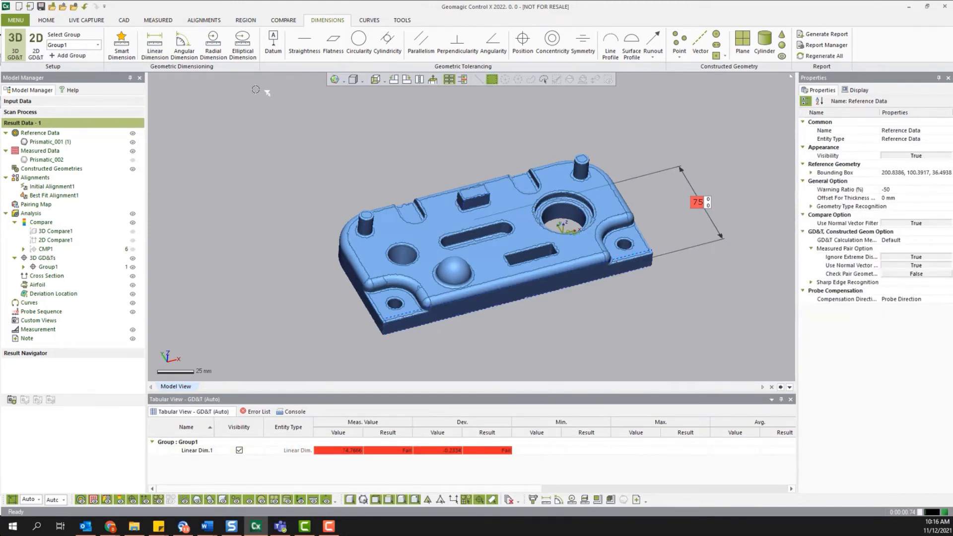
left_click(213, 44)
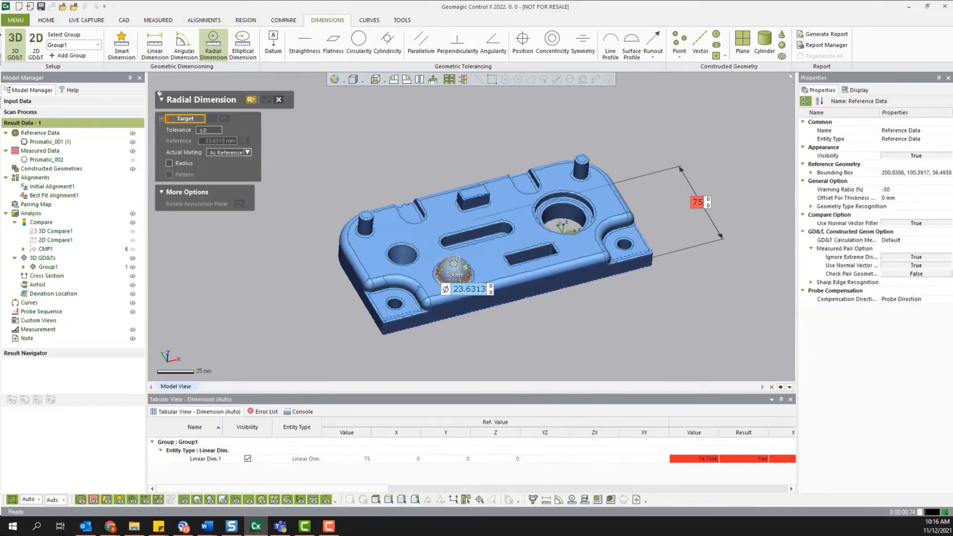
left_click(454, 270)
left_click(318, 264)
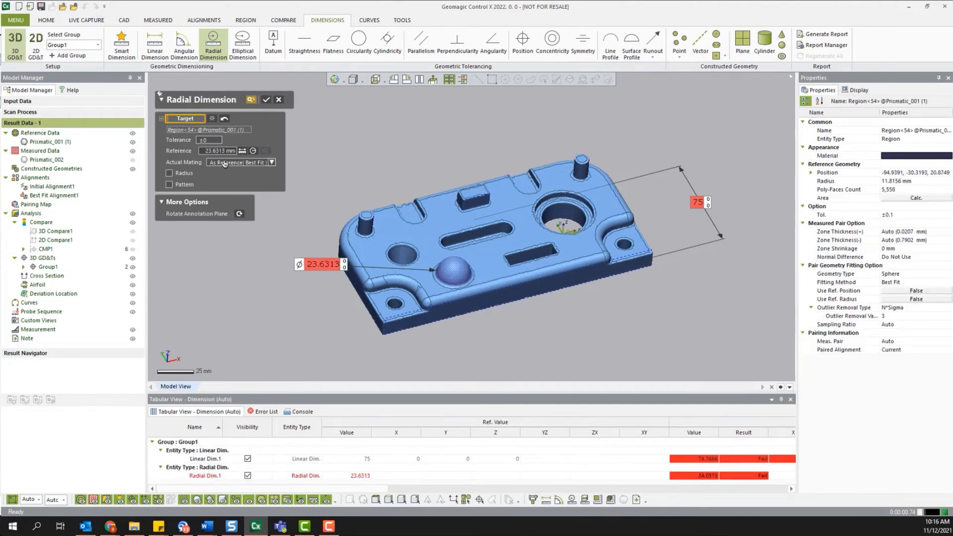
left_click(208, 139)
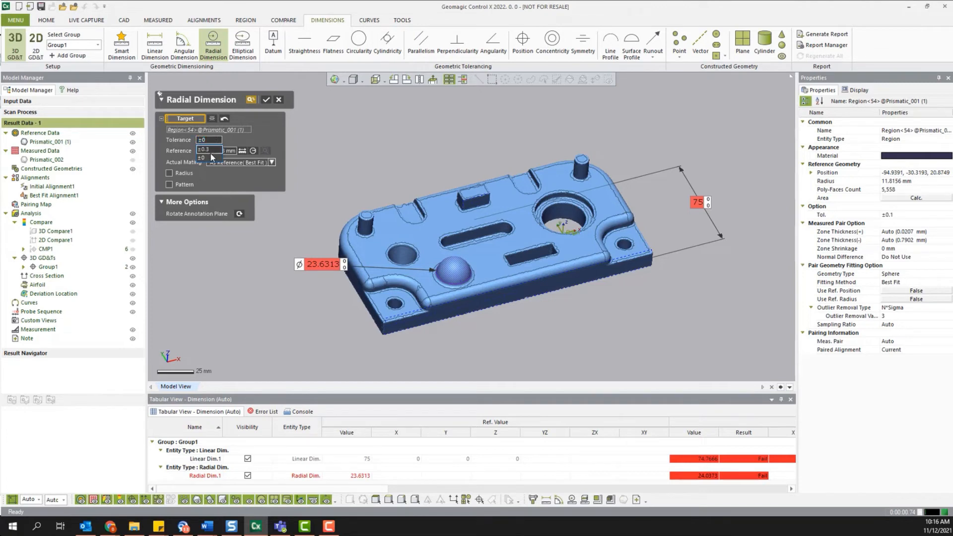
left_click(209, 149)
left_click(267, 100)
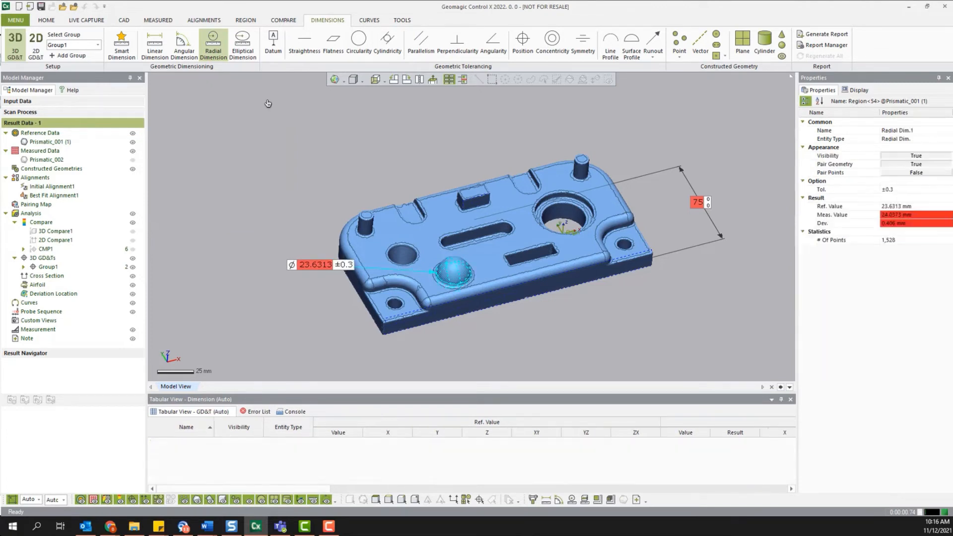
left_click(643, 302)
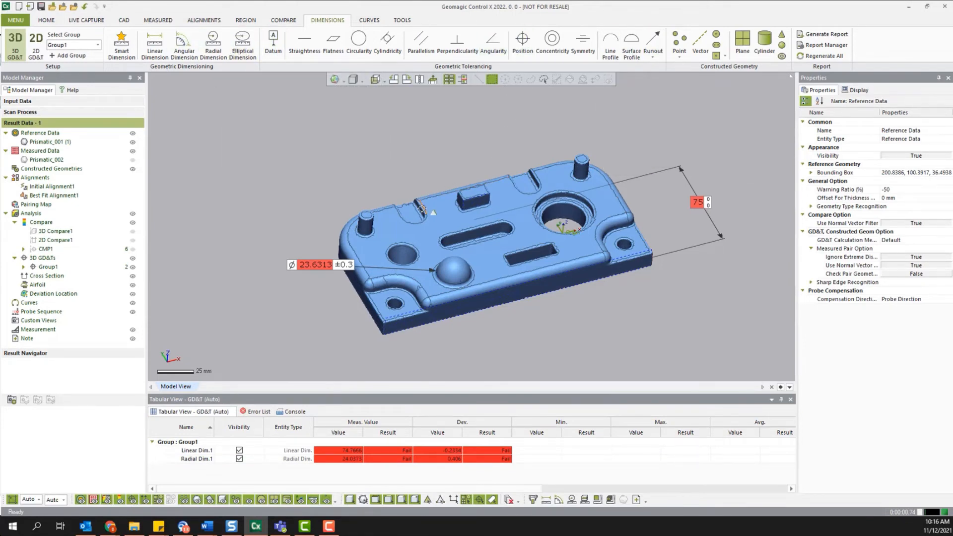
Step: Hide the Group1 dimensions and generate a Letter_Landscape report from all selected entities of Result Data - 1
right_click_drag(440, 276, 411, 233)
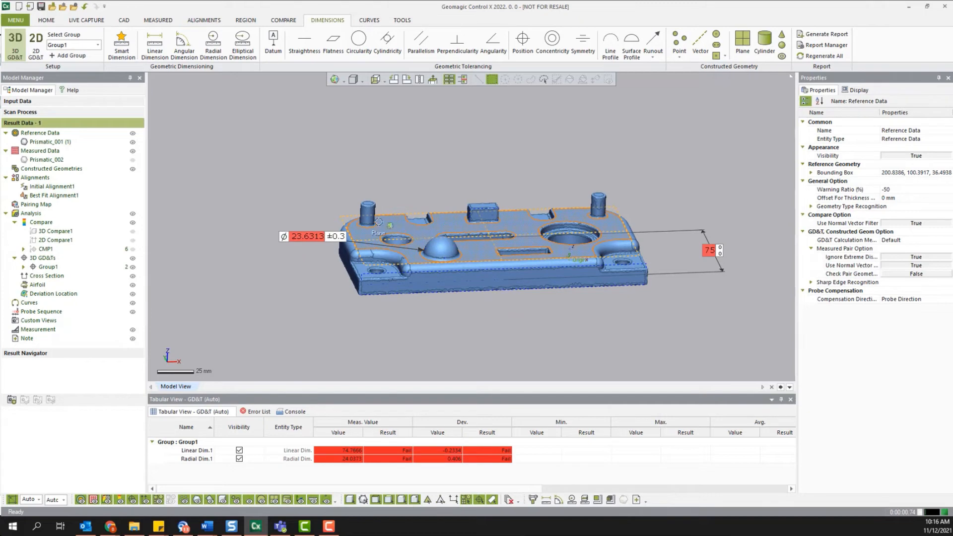
left_click(132, 268)
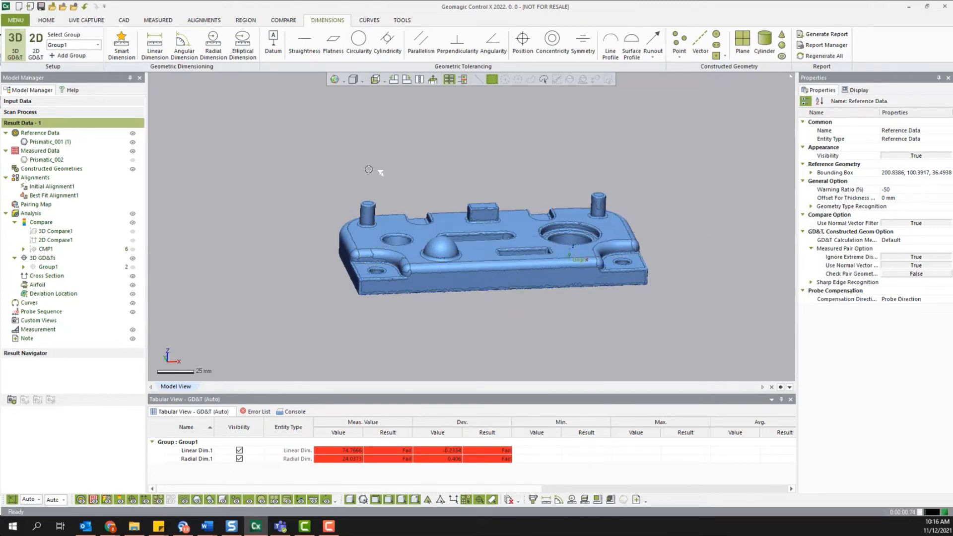
left_click(56, 21)
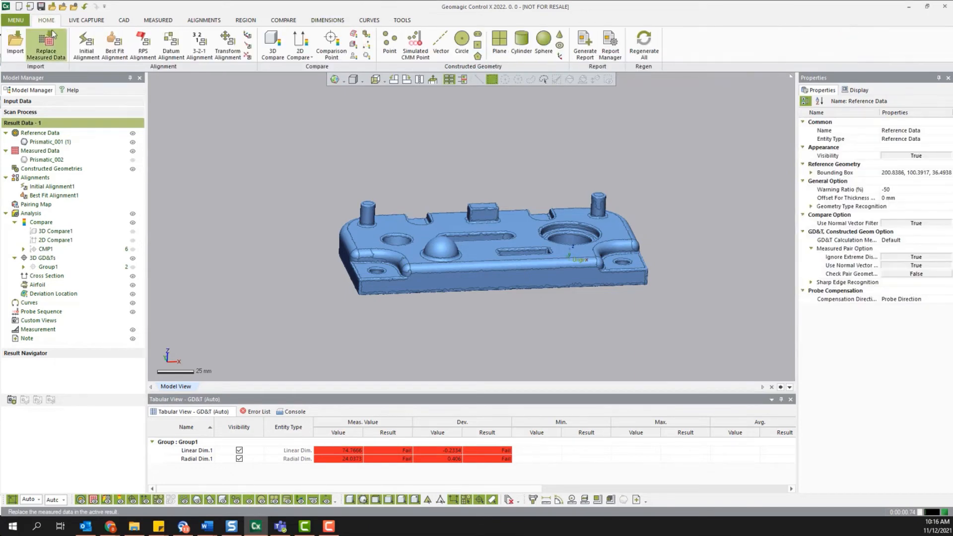
left_click(586, 44)
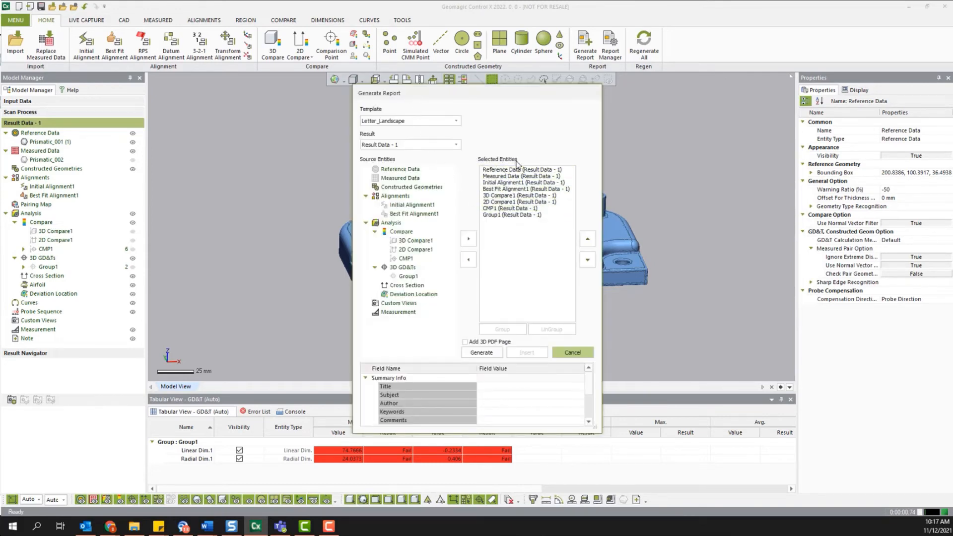
left_click(499, 353)
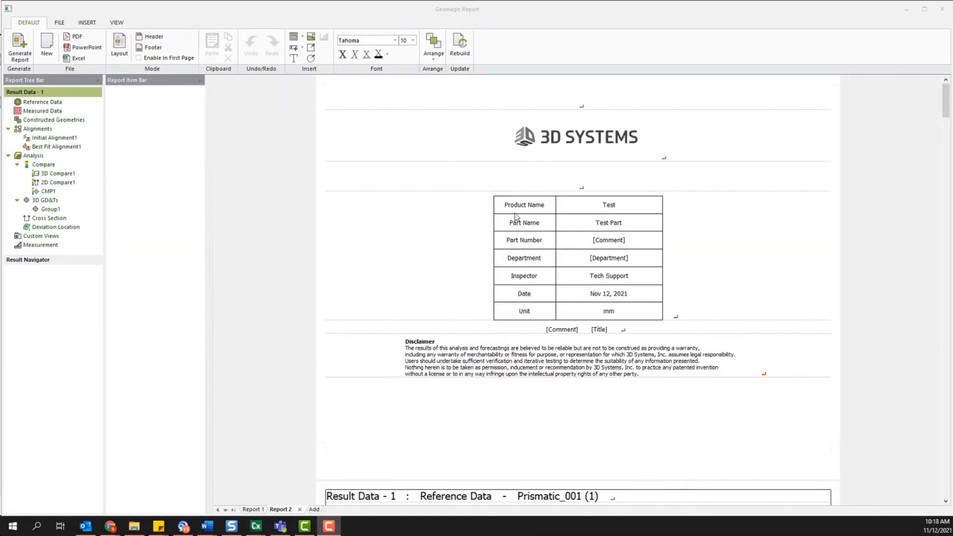
Step: Read through the generated report, covering the data views, alignments, 3D and 2D compares, comparison points and dimension results
scroll(527, 215, "down", 3)
scroll(527, 213, "down", 1)
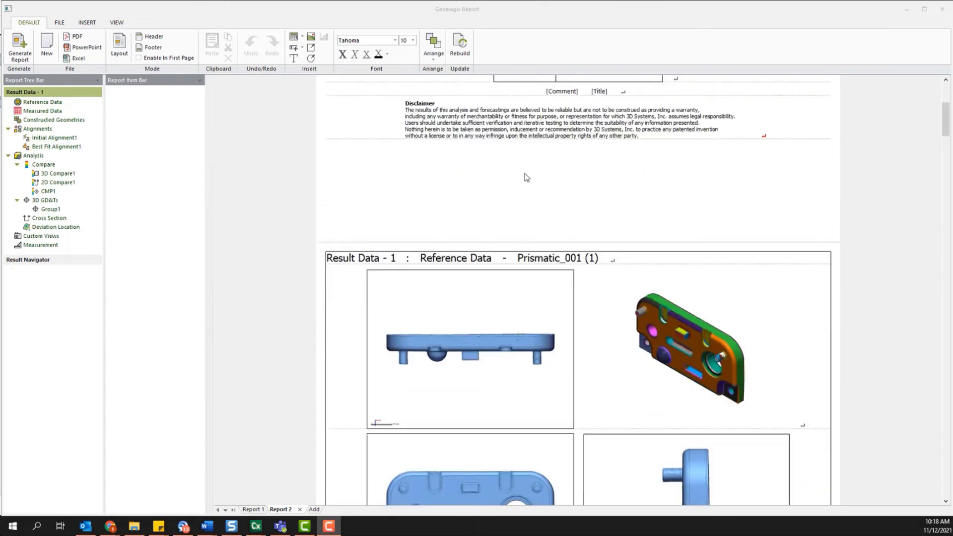
scroll(525, 181, "down", 2)
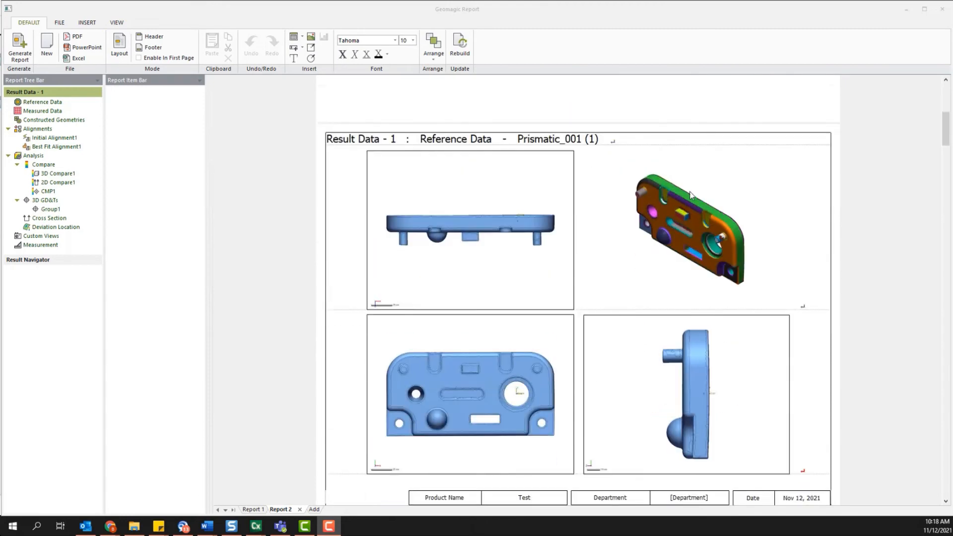
scroll(602, 321, "down", 2)
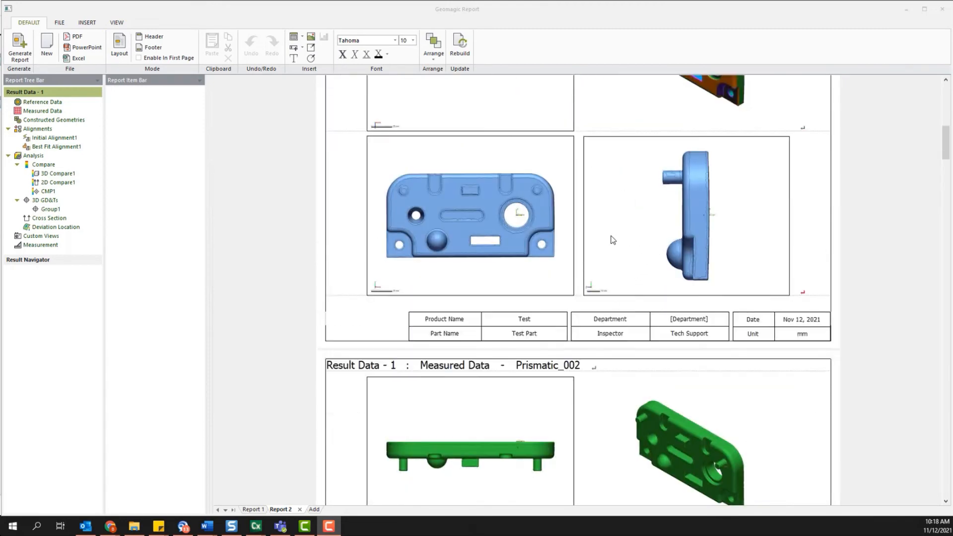
scroll(589, 346, "down", 4)
scroll(589, 346, "down", 8)
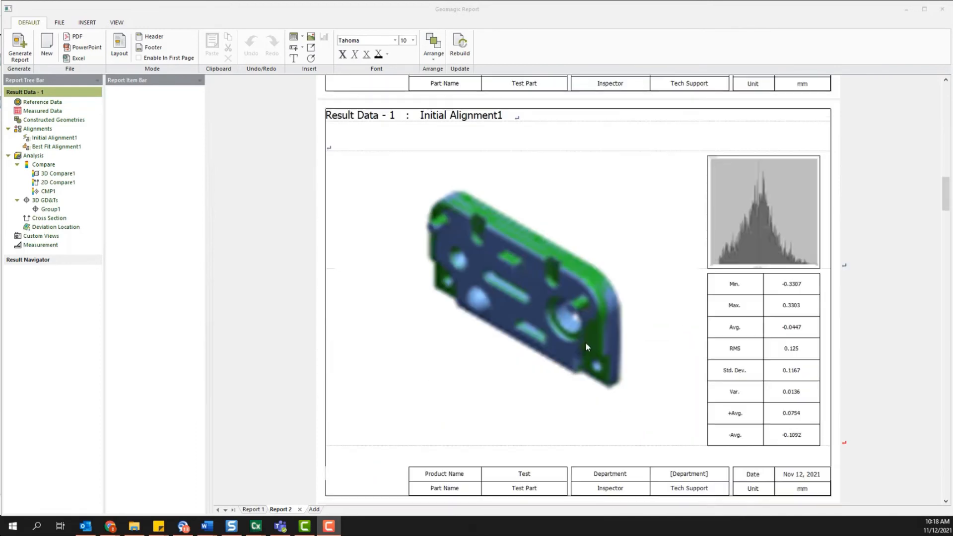
scroll(629, 308, "down", 13)
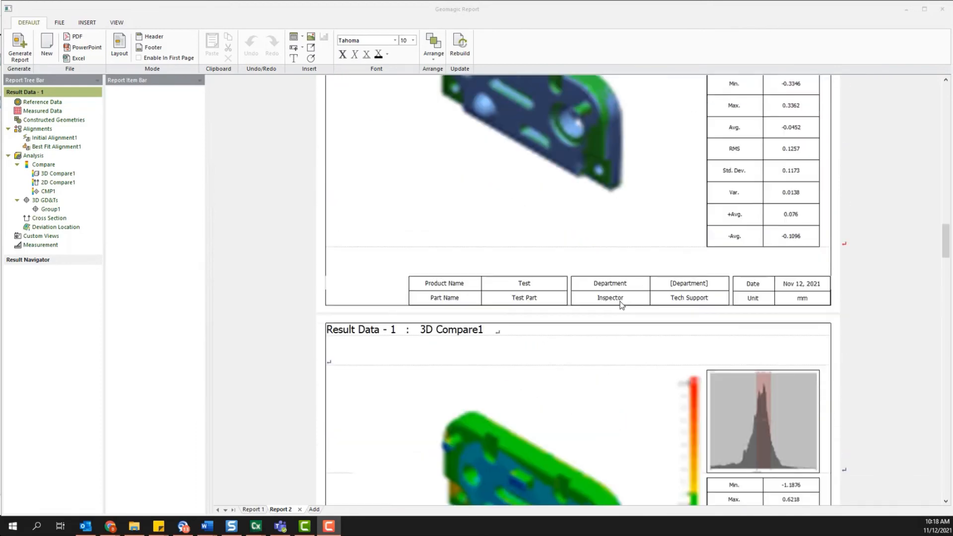
scroll(626, 308, "down", 4)
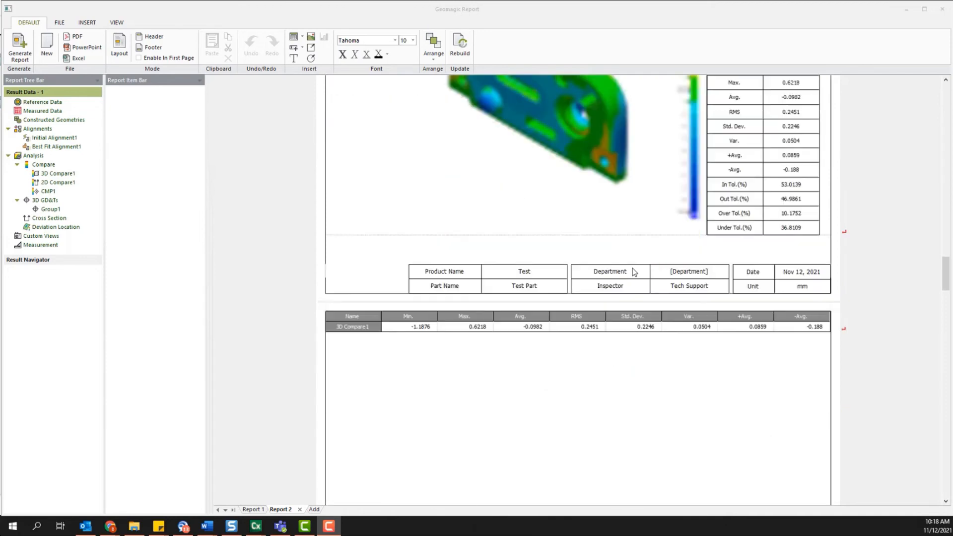
scroll(766, 213, "down", 1)
scroll(767, 214, "down", 15)
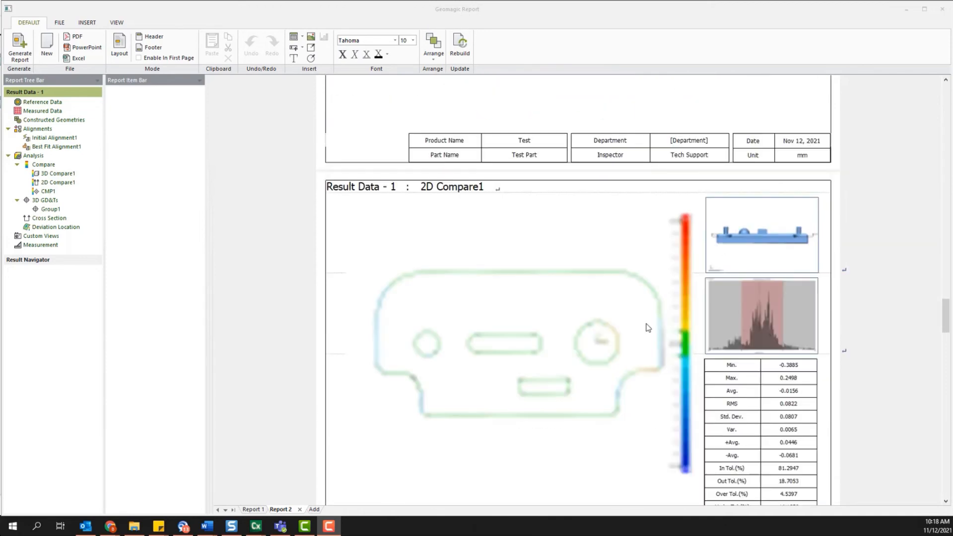
scroll(767, 301, "down", 15)
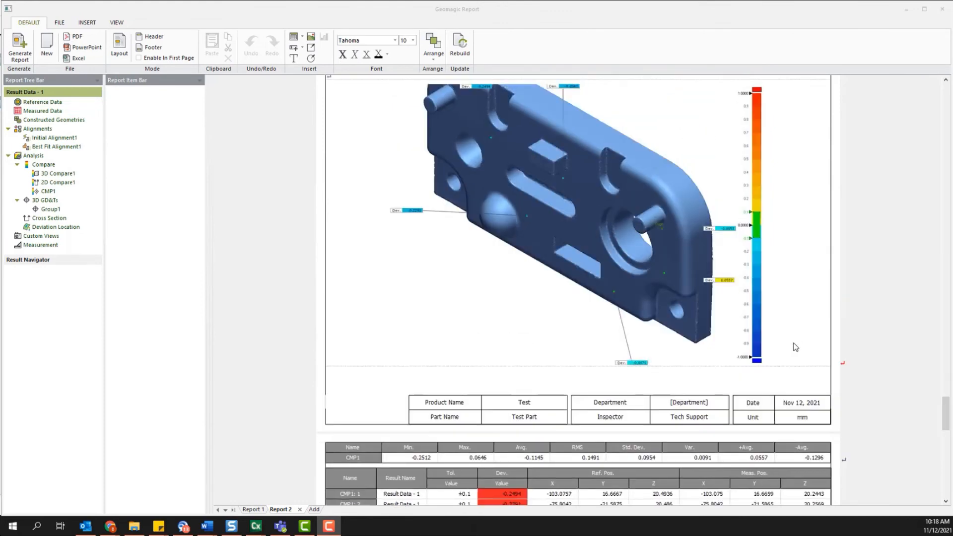
scroll(793, 346, "down", 5)
scroll(700, 313, "down", 10)
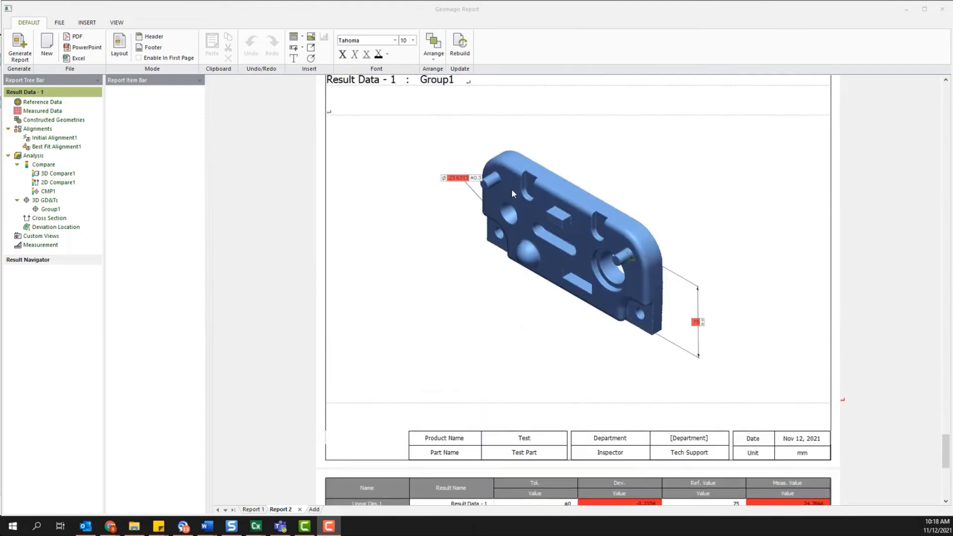
scroll(722, 277, "down", 3)
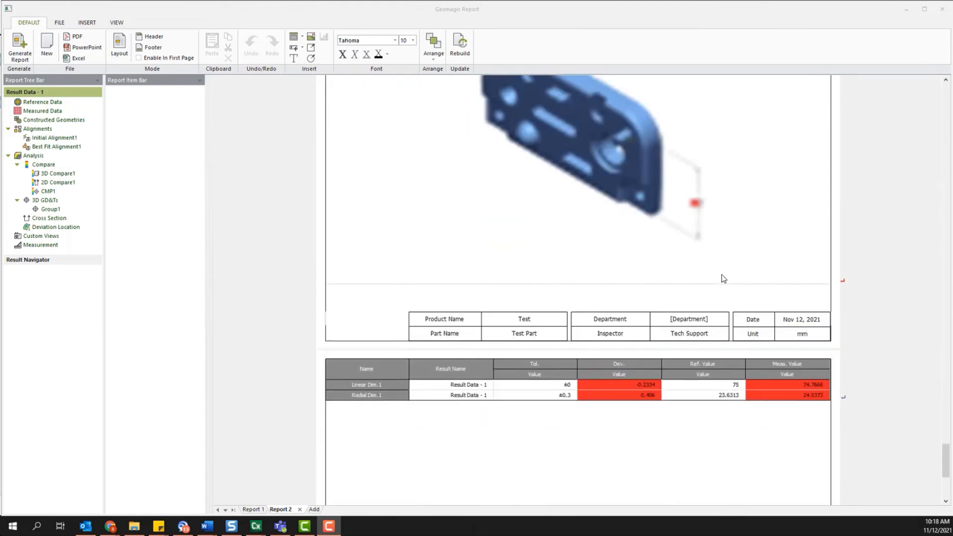
scroll(675, 250, "down", 5)
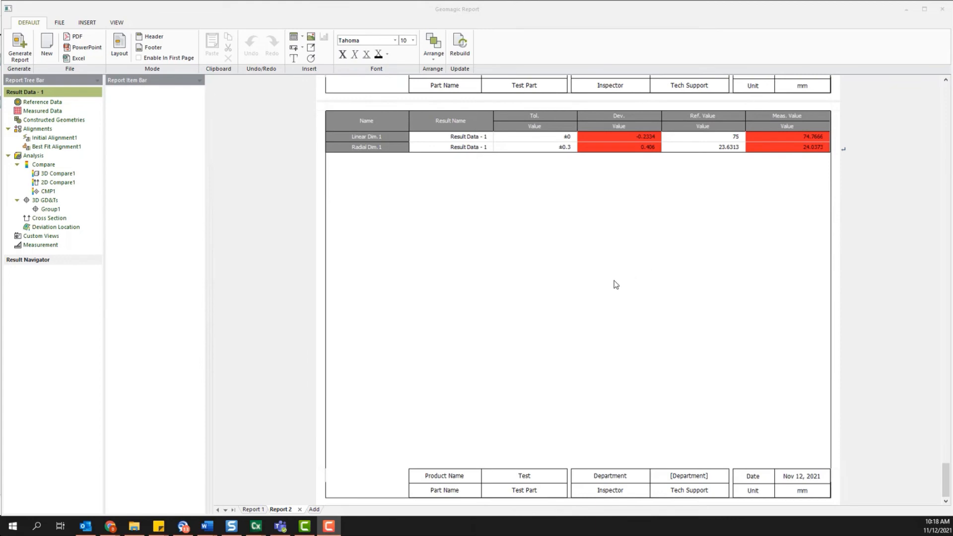
scroll(614, 282, "up", 10)
scroll(582, 332, "up", 5)
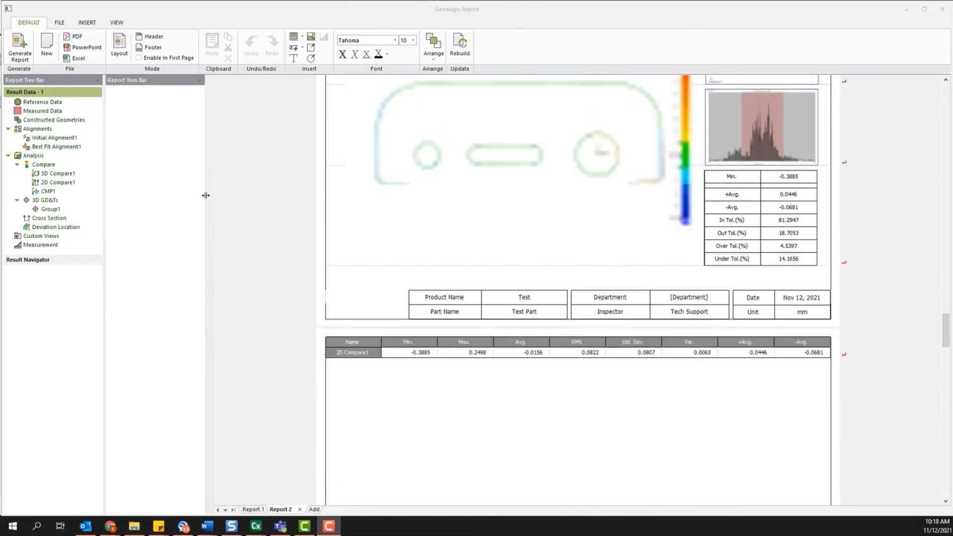
Step: Look at the report's export and page setup options, and close the report window
left_click(60, 22)
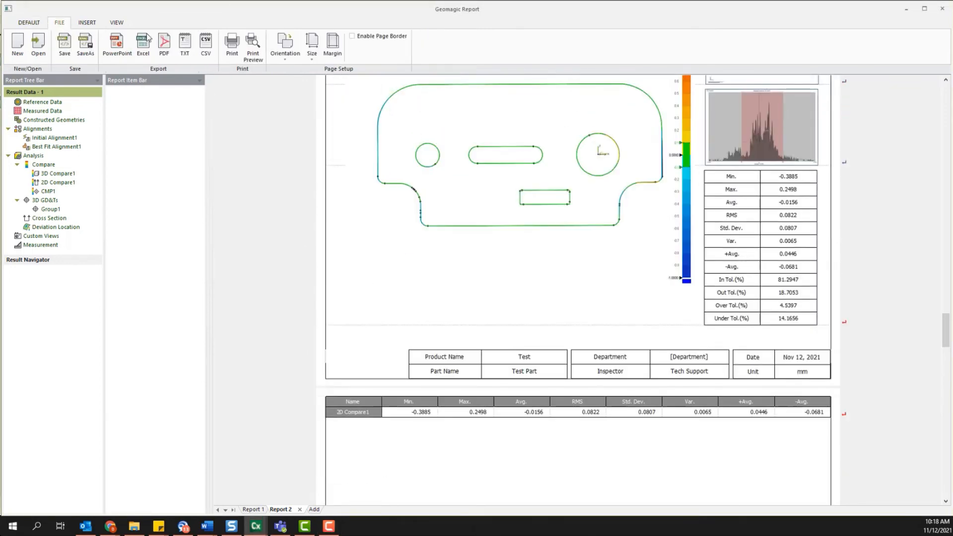
left_click(352, 36)
left_click(944, 12)
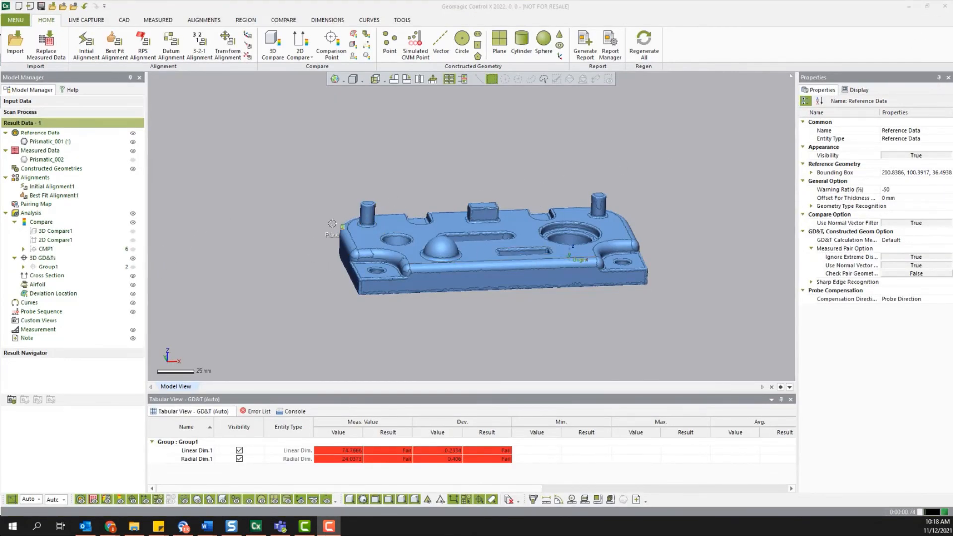
Step: Display 3D Compare1 in its stored report view, and replace that view with a straight-on view of the part's top face
left_click(56, 231)
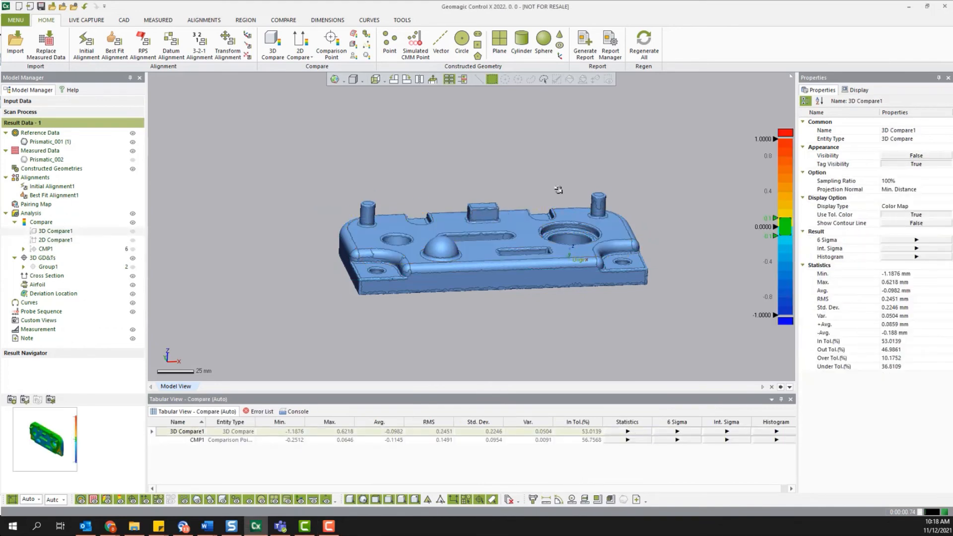
right_click_drag(558, 190, 563, 248)
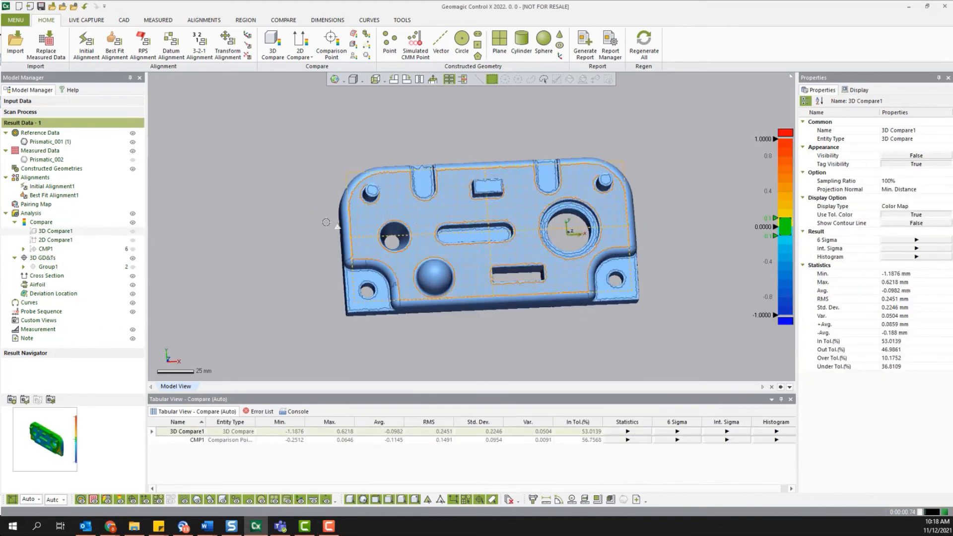
left_click(25, 400)
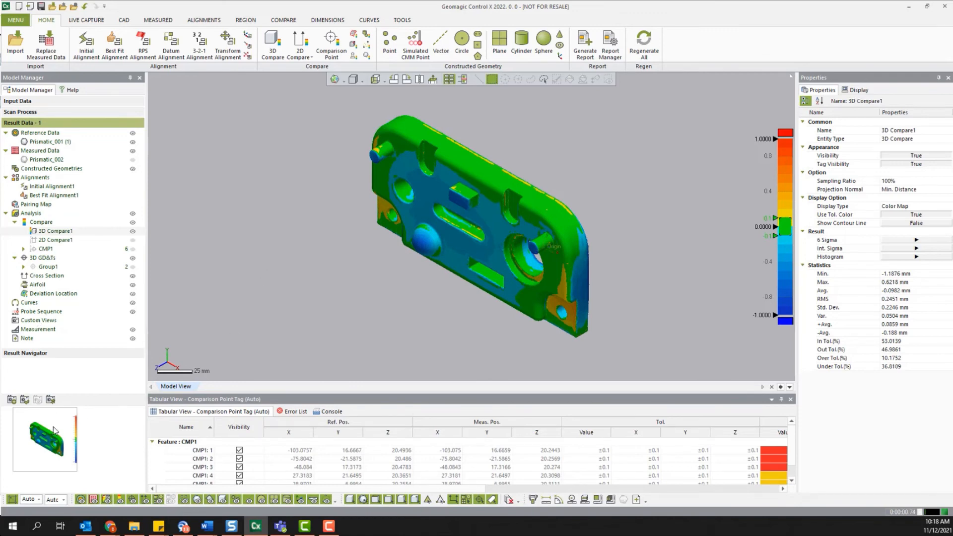
right_click_drag(383, 316, 374, 252)
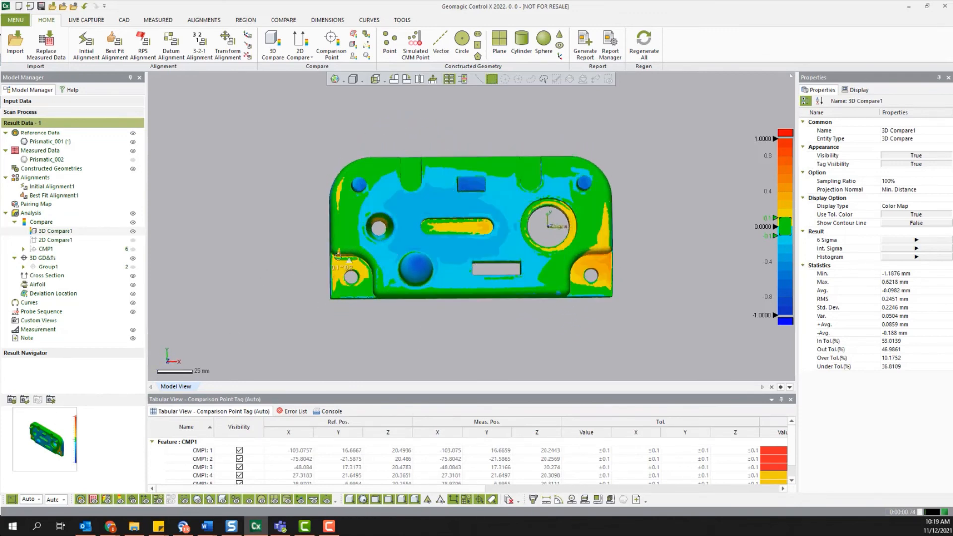
left_click(50, 399)
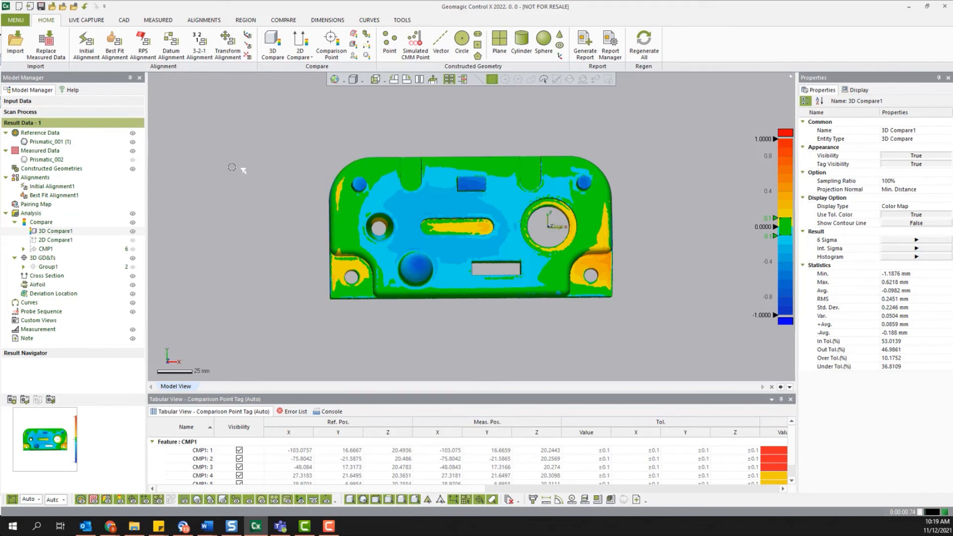
Step: Replace the measured data with Prismatic_003.stl and run the inspection process on it
left_click(46, 54)
left_click(441, 279)
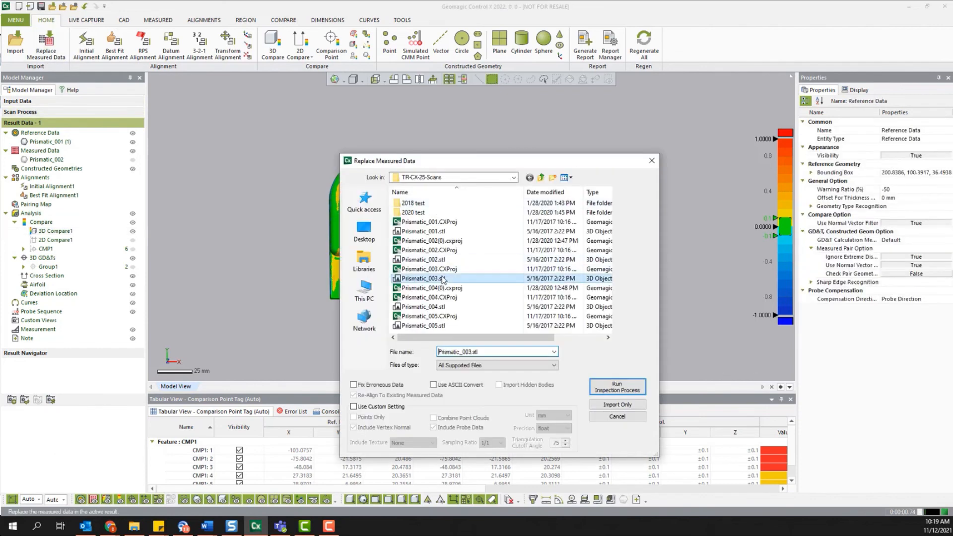
left_click(627, 383)
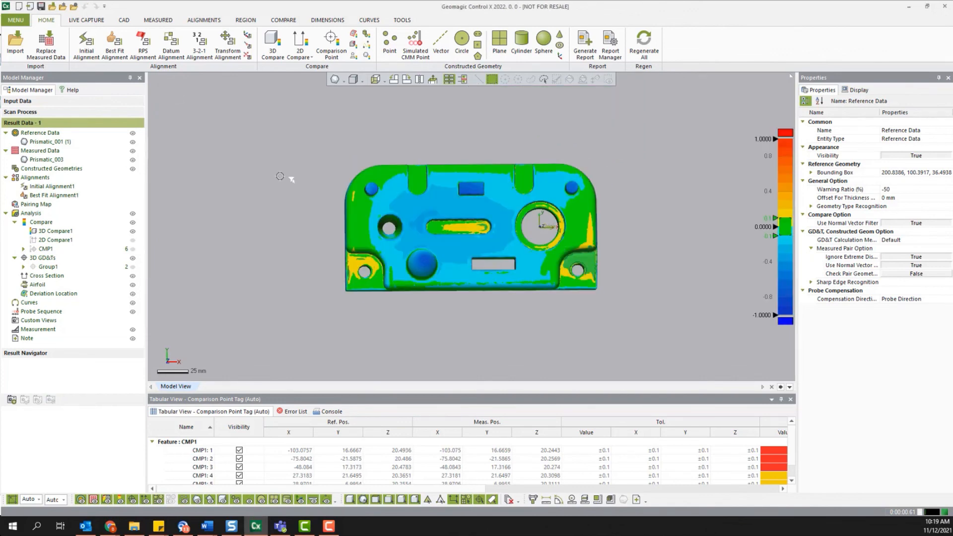
left_click(16, 21)
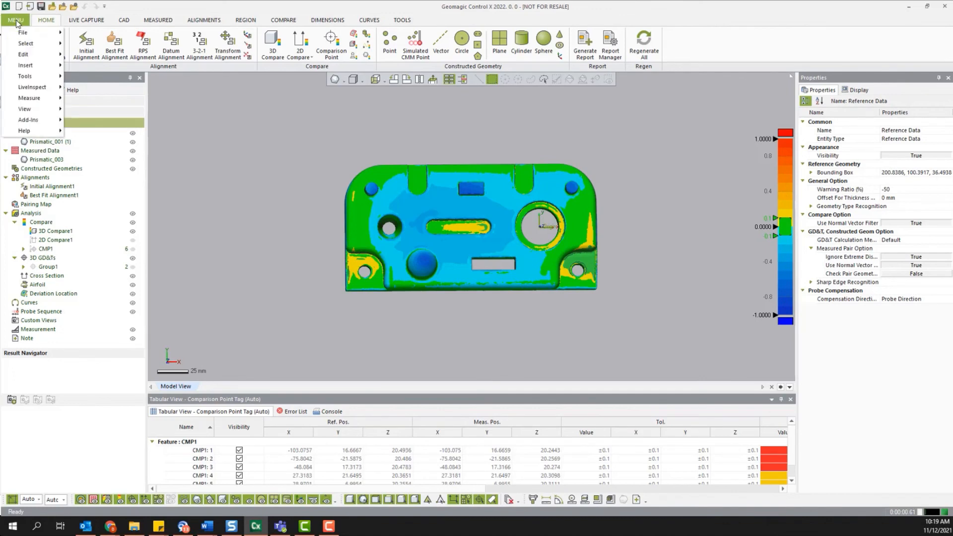
left_click(265, 83)
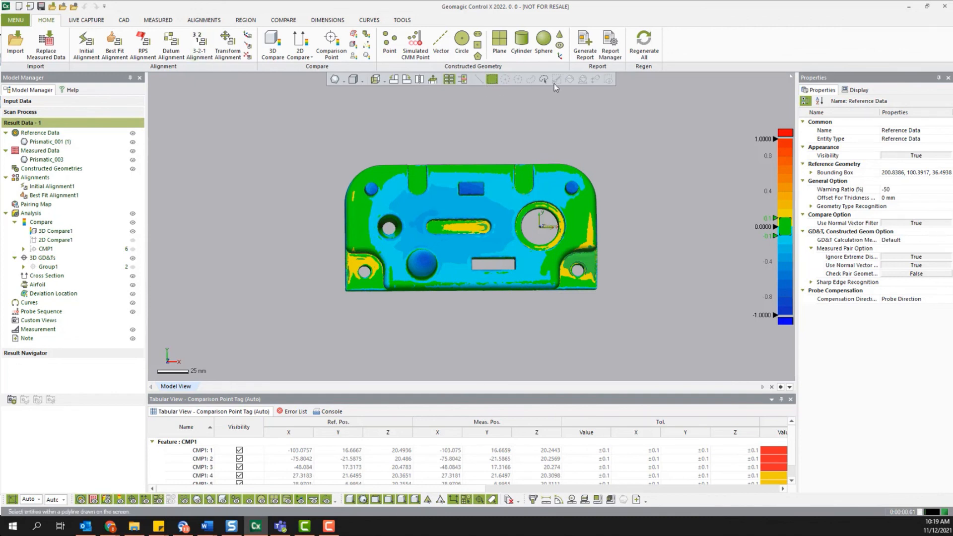
Step: Reopen the existing report in Report Manager and rebuild it with the Prismatic_003 inspection results
left_click(601, 57)
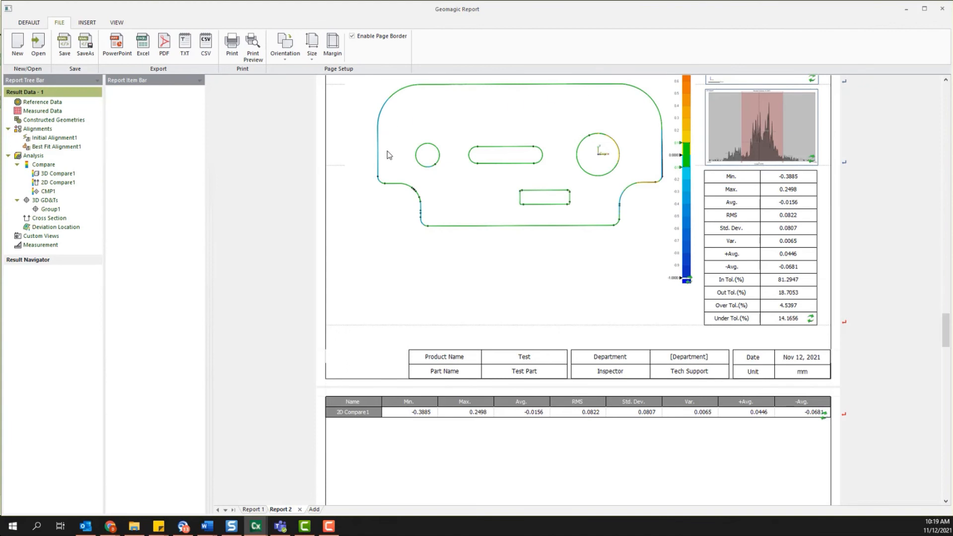
left_click(28, 22)
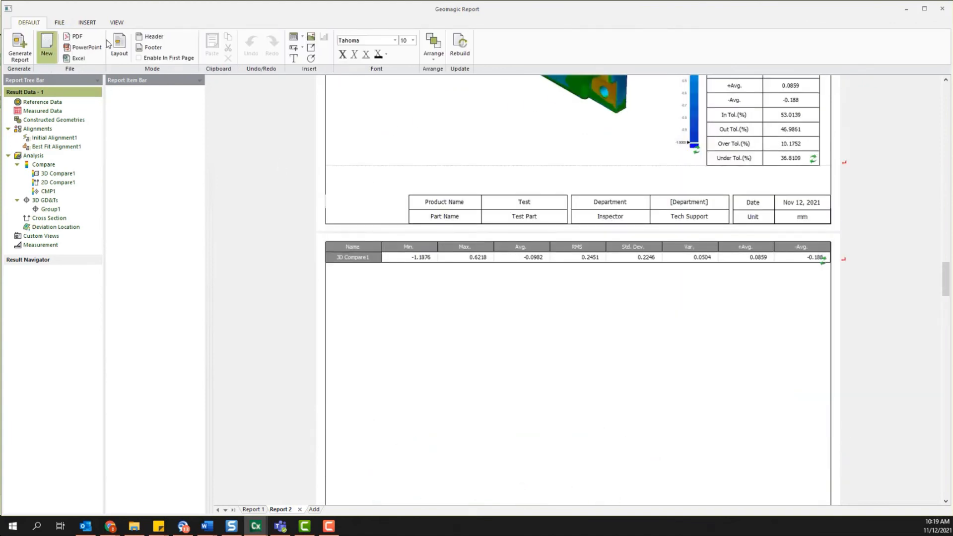
left_click(458, 44)
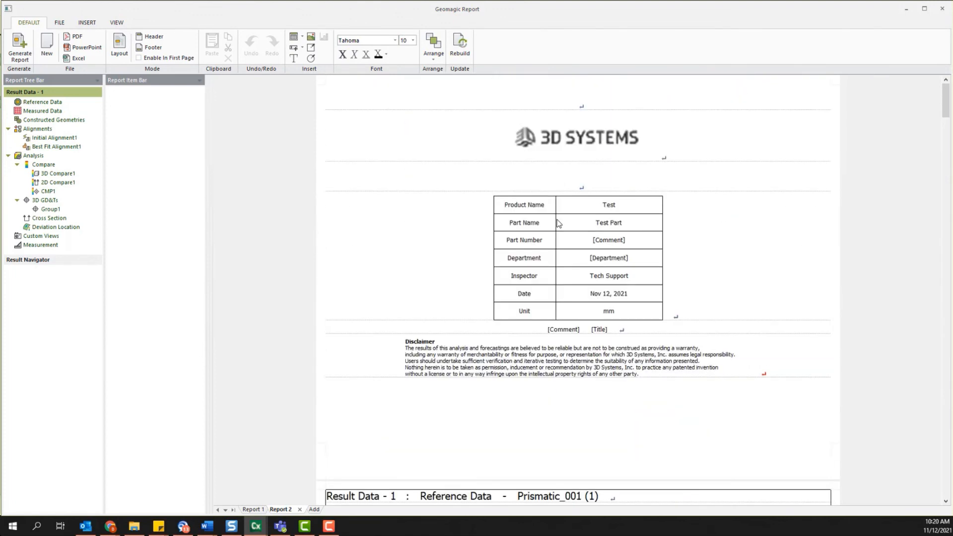
Step: Review the rebuilt report's measured data views, alignments, 3D Compare1, 2D Compare1 and CMP1 pages, and close the report window
scroll(558, 223, "down", 15)
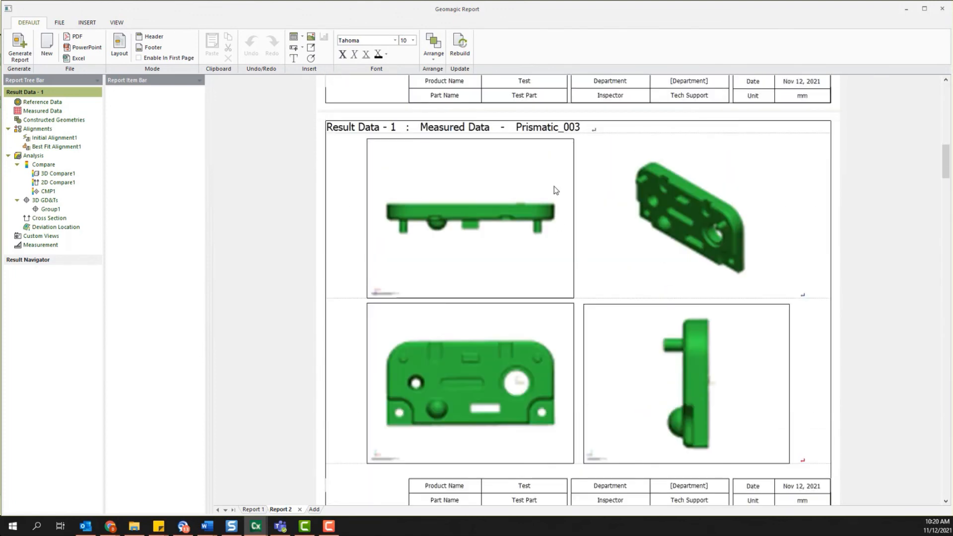
scroll(585, 178, "down", 20)
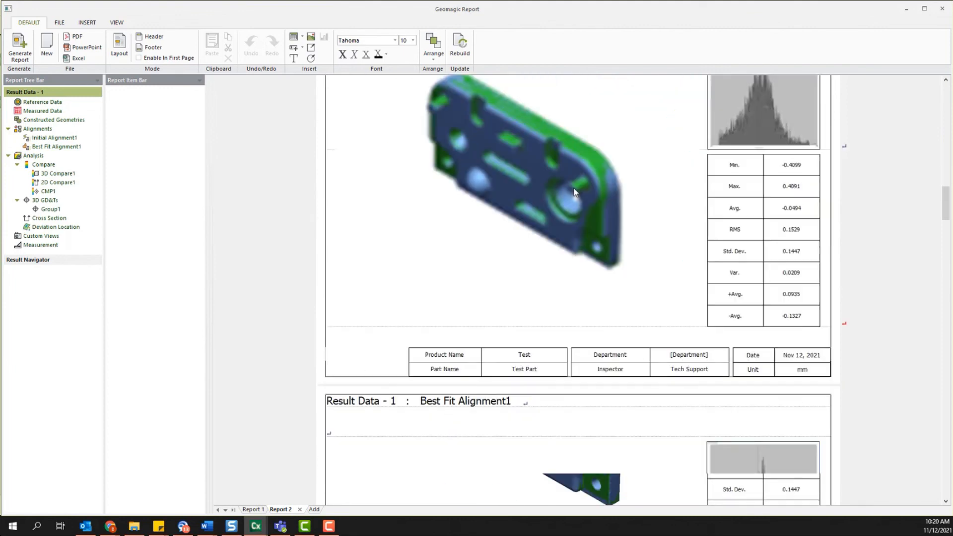
scroll(566, 192, "down", 3)
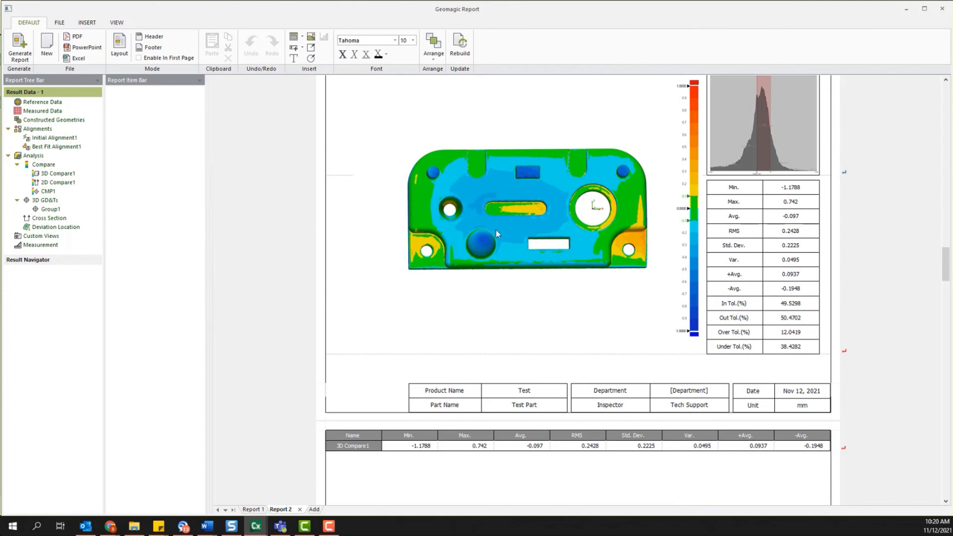
scroll(587, 215, "down", 6)
scroll(541, 253, "down", 11)
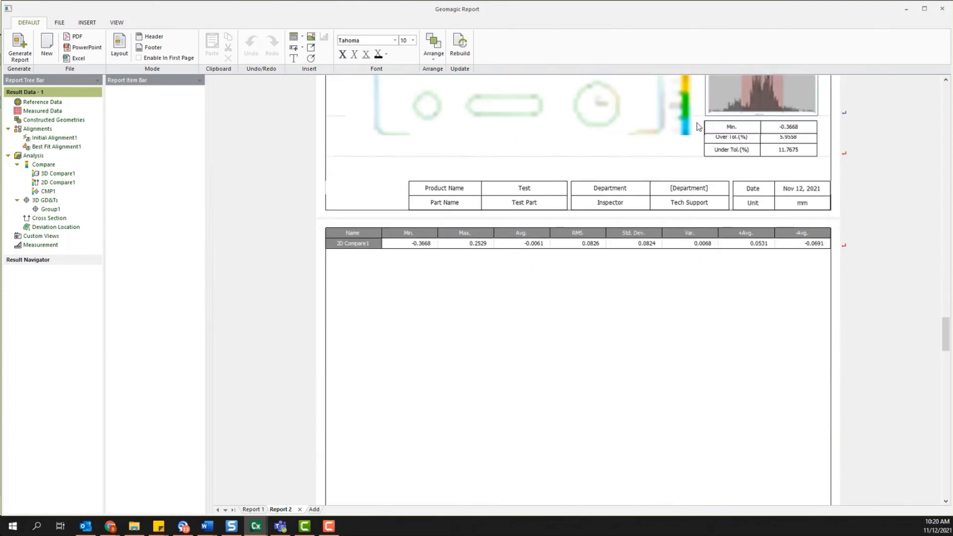
scroll(374, 277, "down", 3)
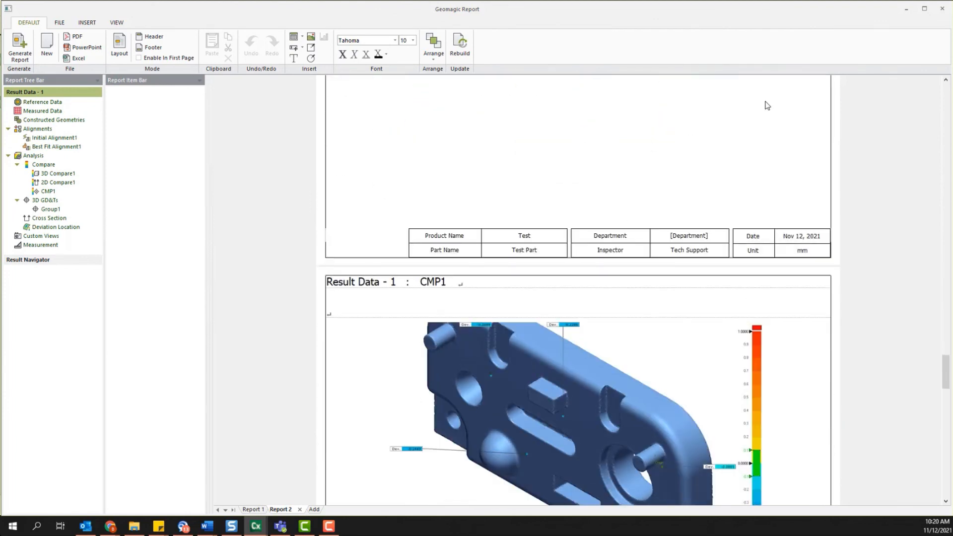
left_click(942, 9)
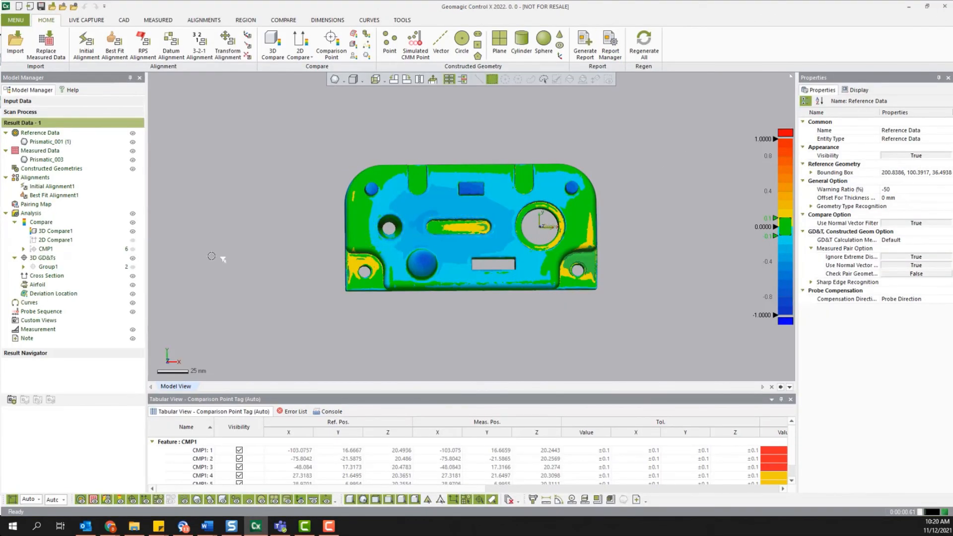